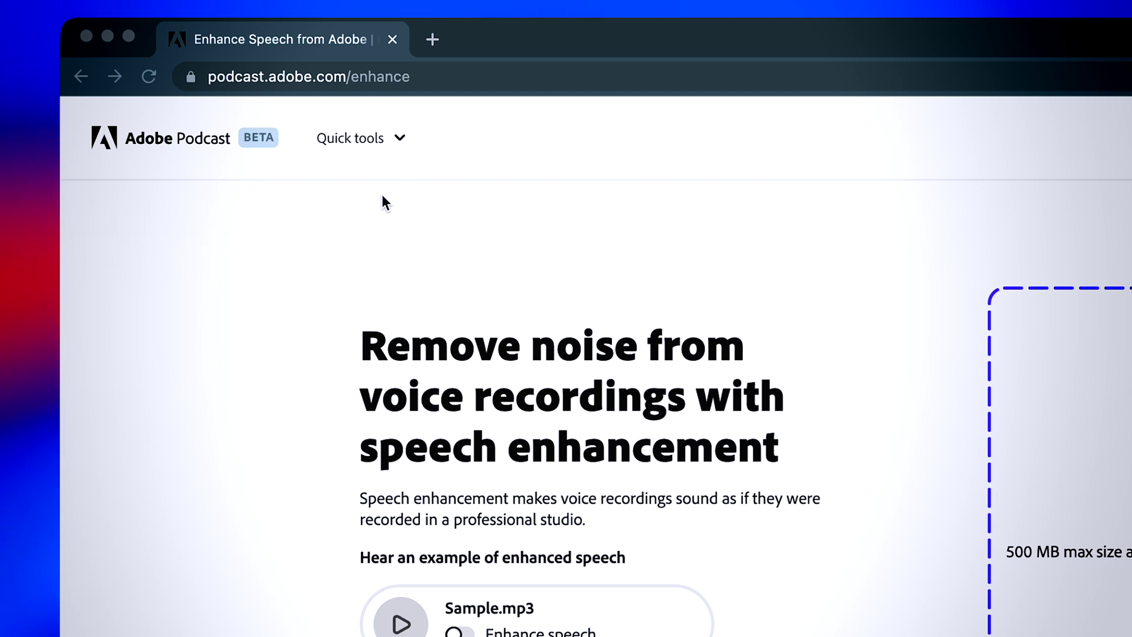
Examine the account options and the description of speech enhancement on the Adobe Podcast Enhance page
left_click(374, 106)
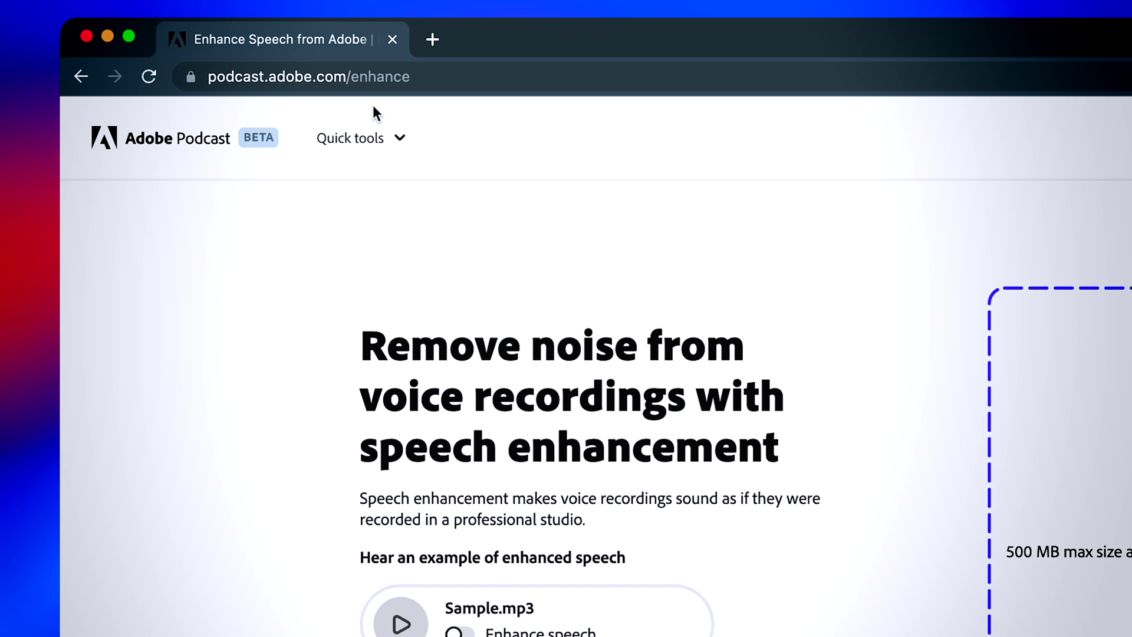
left_click(399, 148)
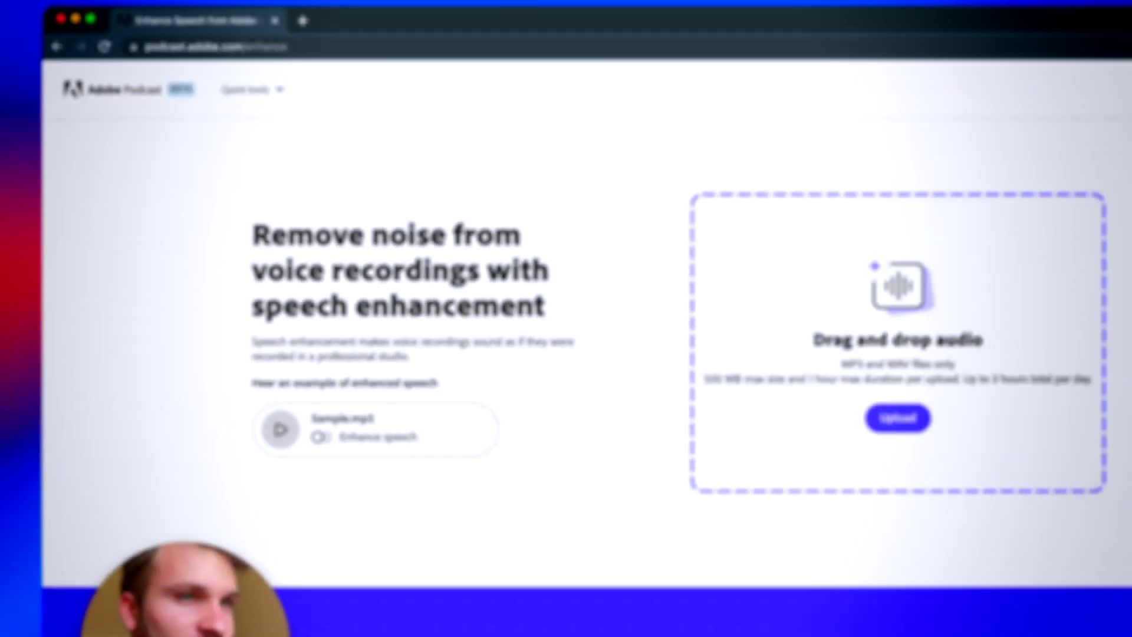
left_click(1065, 72)
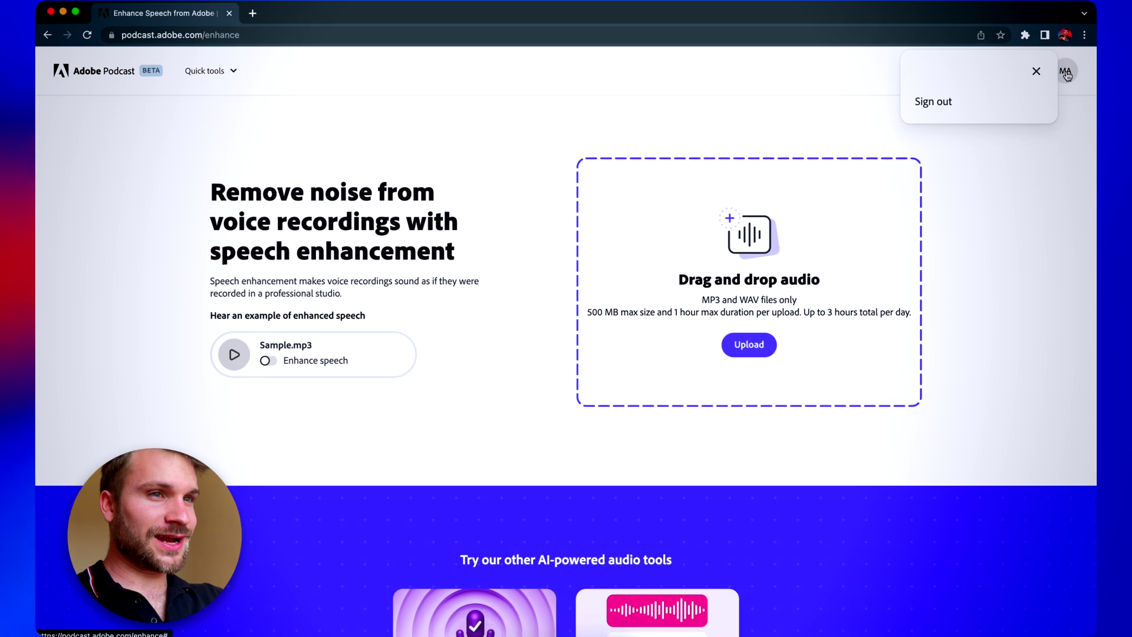
left_click(1039, 74)
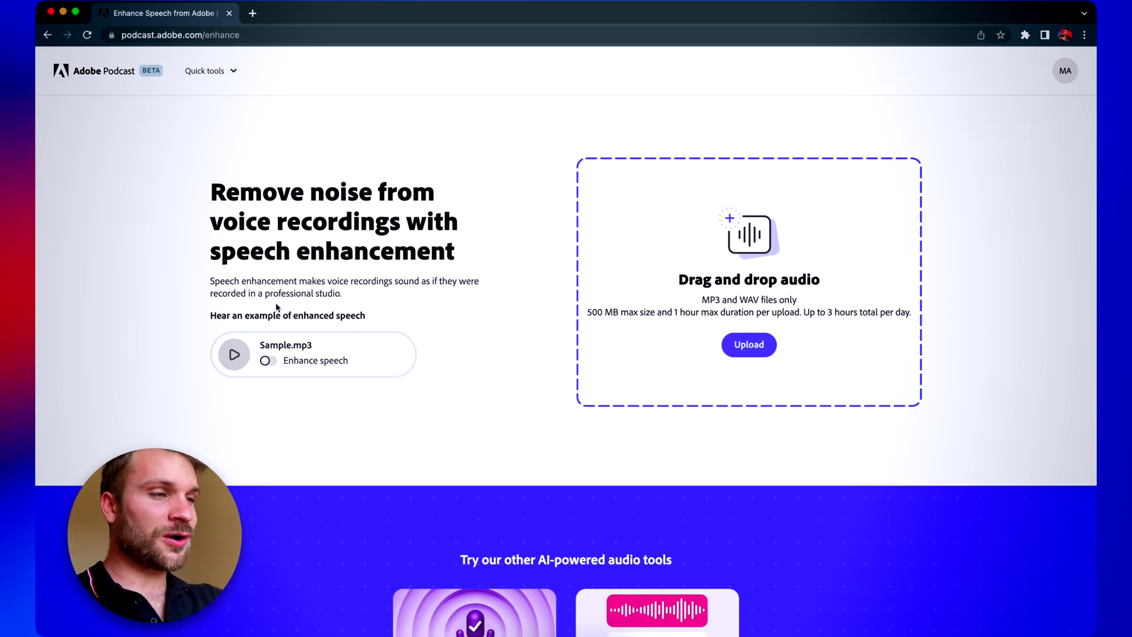
left_click_drag(210, 281, 290, 285)
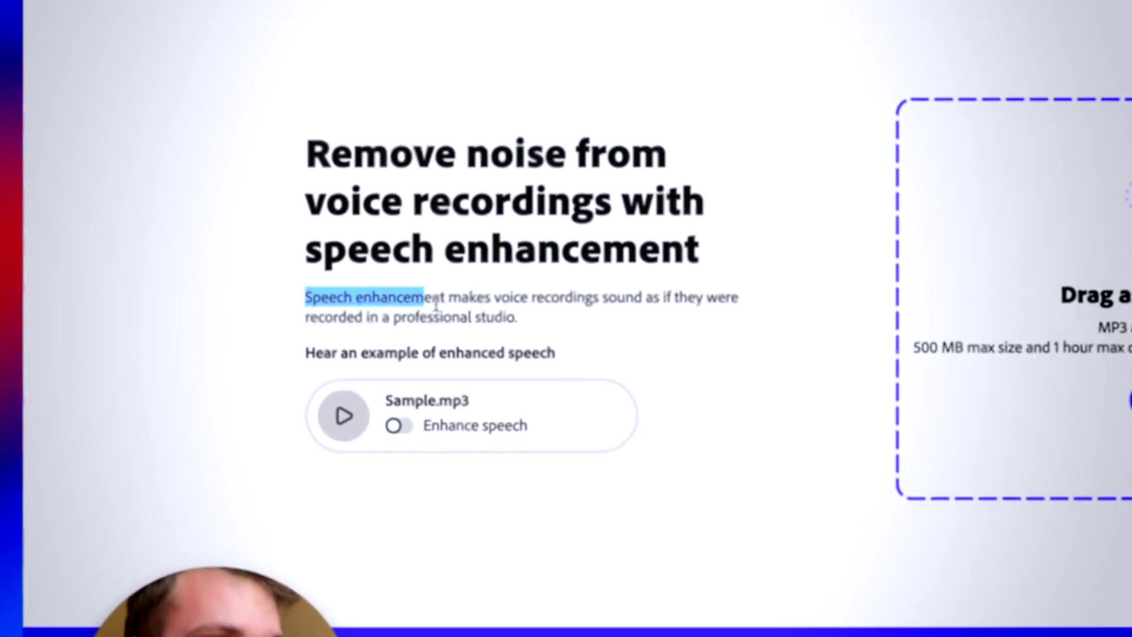
left_click_drag(436, 302, 518, 325)
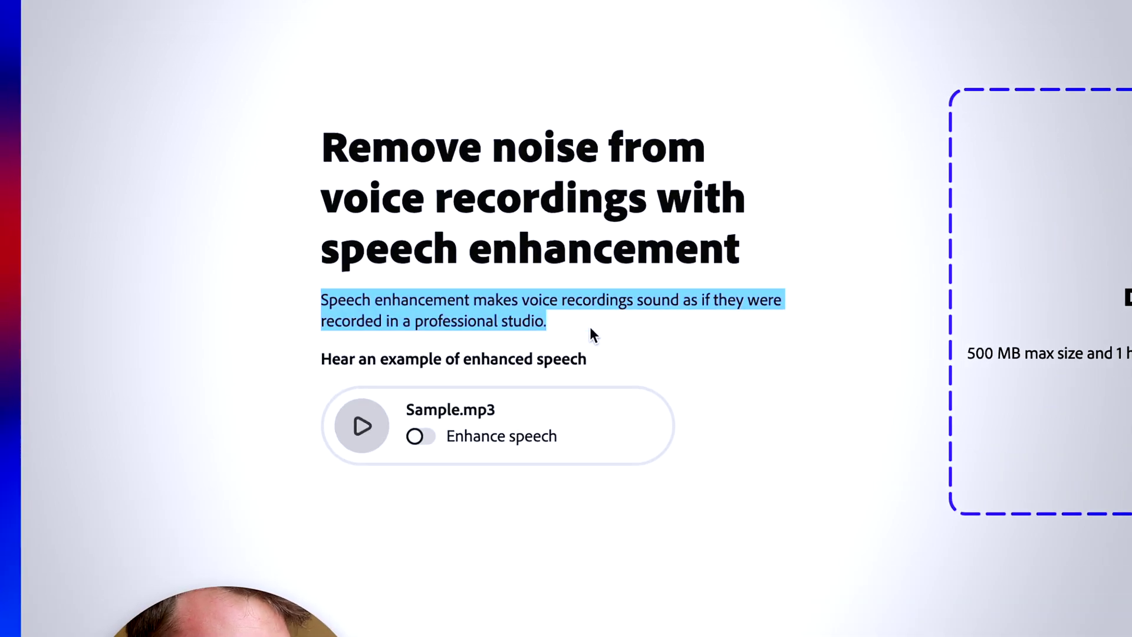
left_click(594, 331)
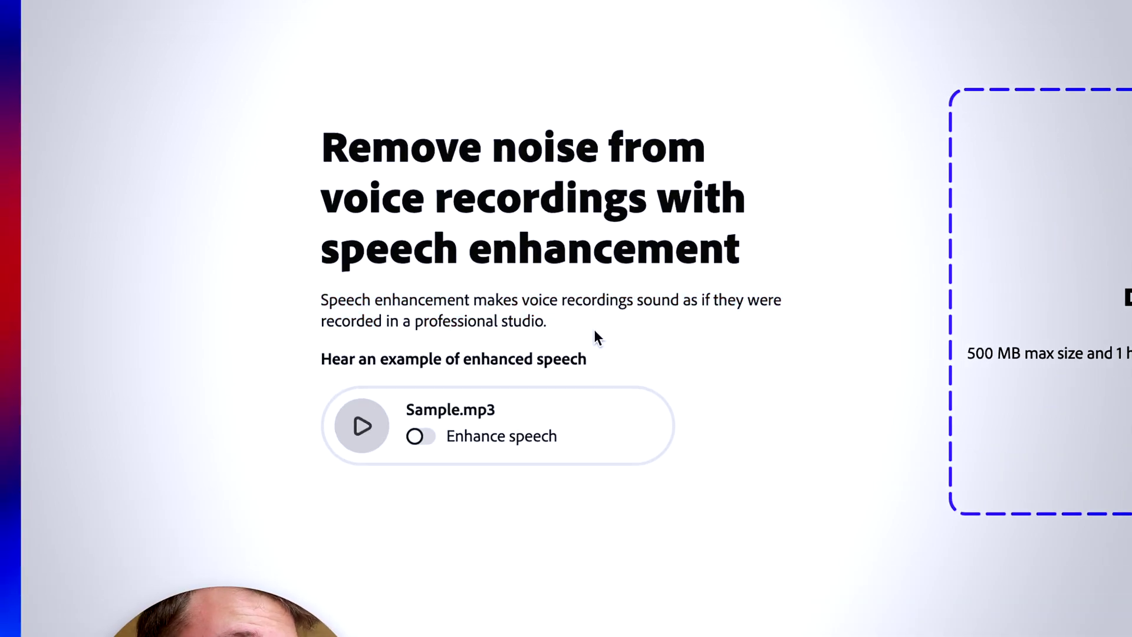
left_click_drag(702, 251, 389, 118)
left_click(389, 120)
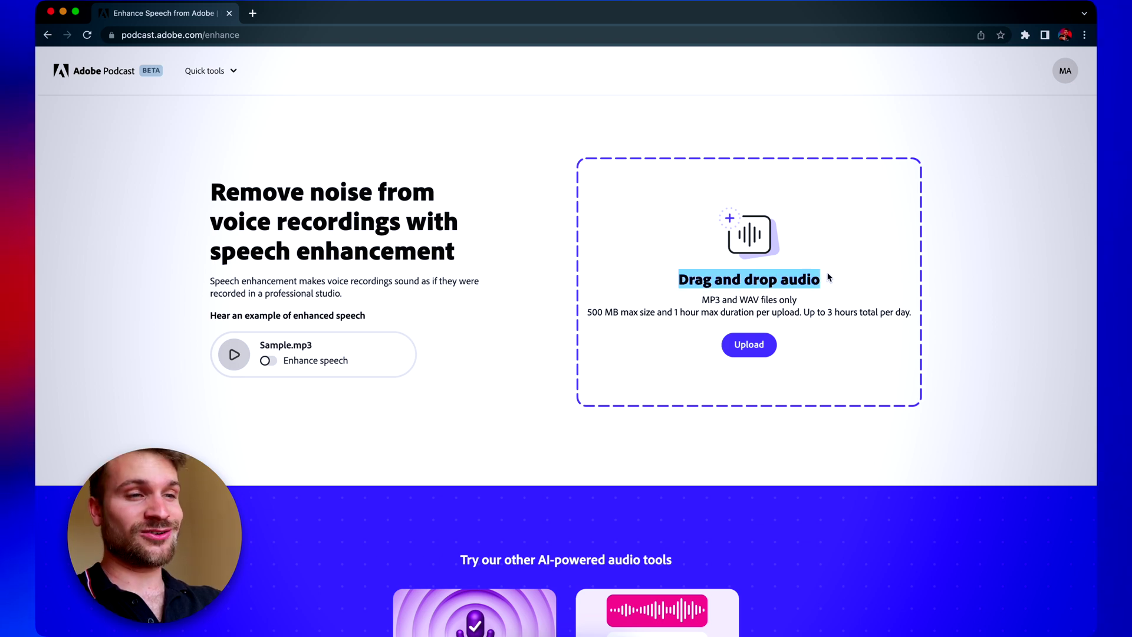
Upload the Audio .wav file from the 3. Elements folder for speech enhancement
left_click(749, 344)
left_click(366, 228)
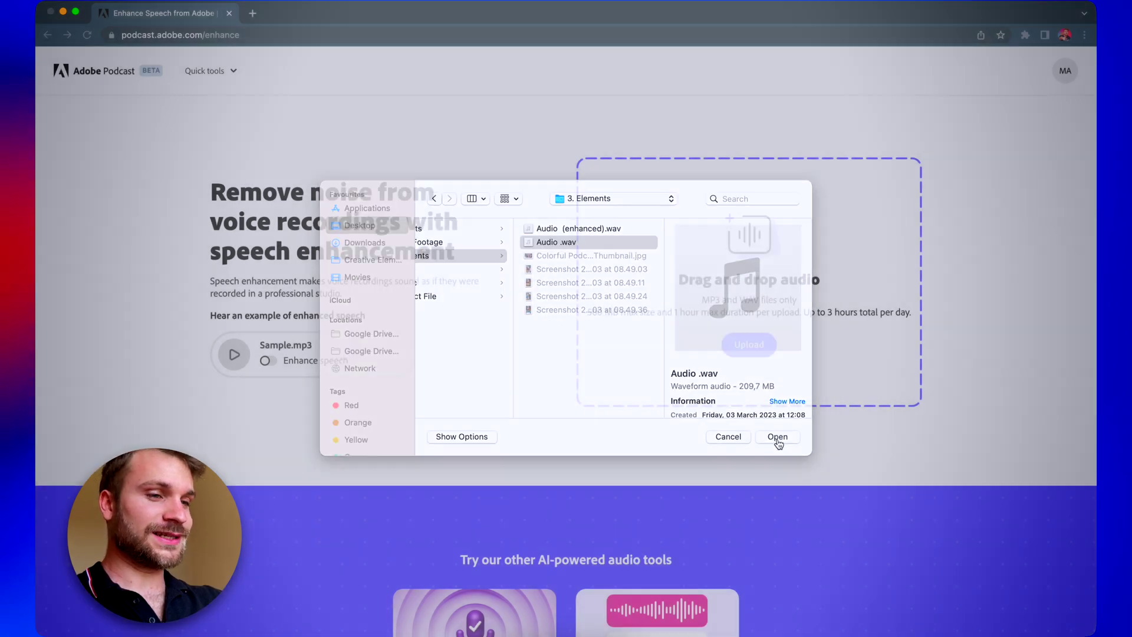
left_click(777, 438)
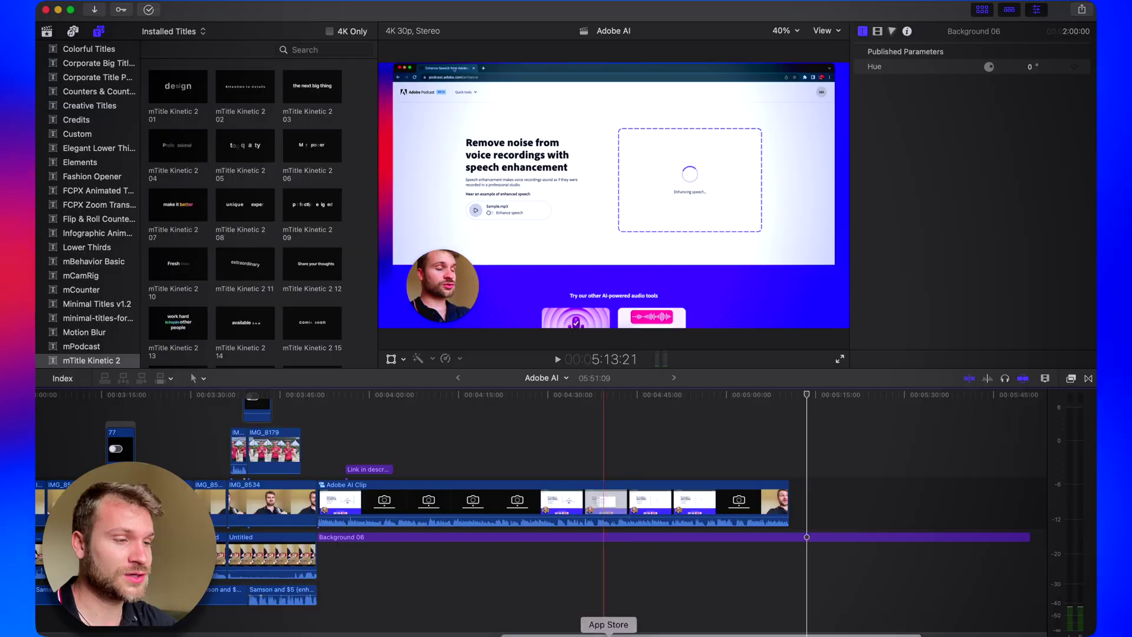
In Final Cut Pro, place the Using Adobe AI (enhanced) audio beneath the Adobe AI Clip, aligned with the clip's start
left_click(607, 630)
left_click_drag(607, 550, 323, 555)
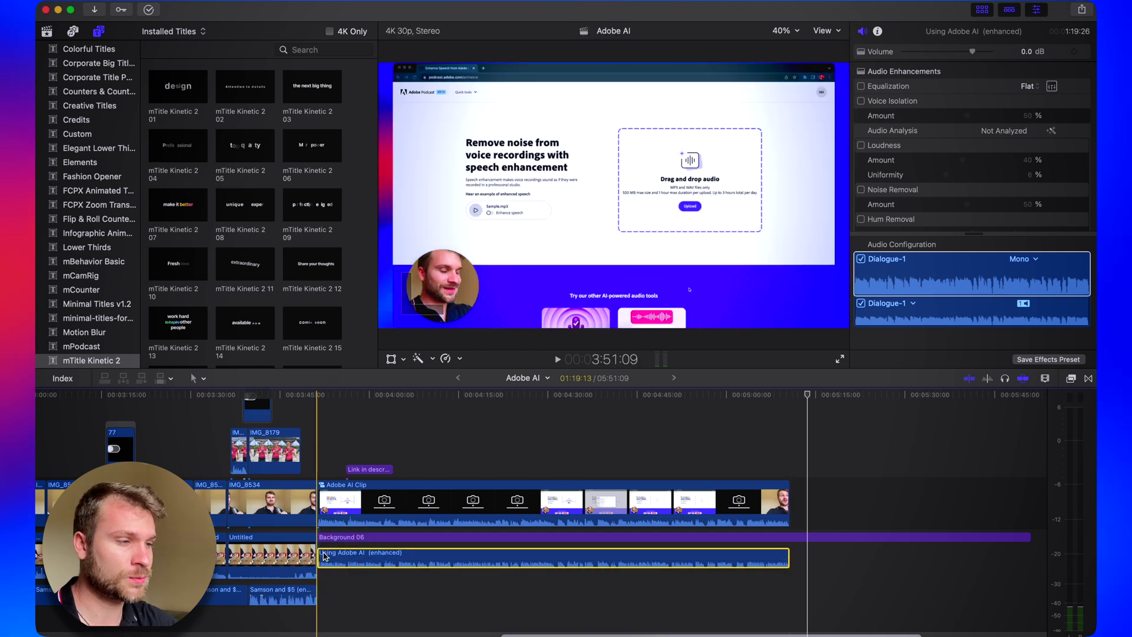
Compare the enhanced audio's waveform with the Adobe AI Clip's original audio and play the beginning to check their sync
key("super+equal")
key("super+equal")
key("super+equal")
key("super+equal")
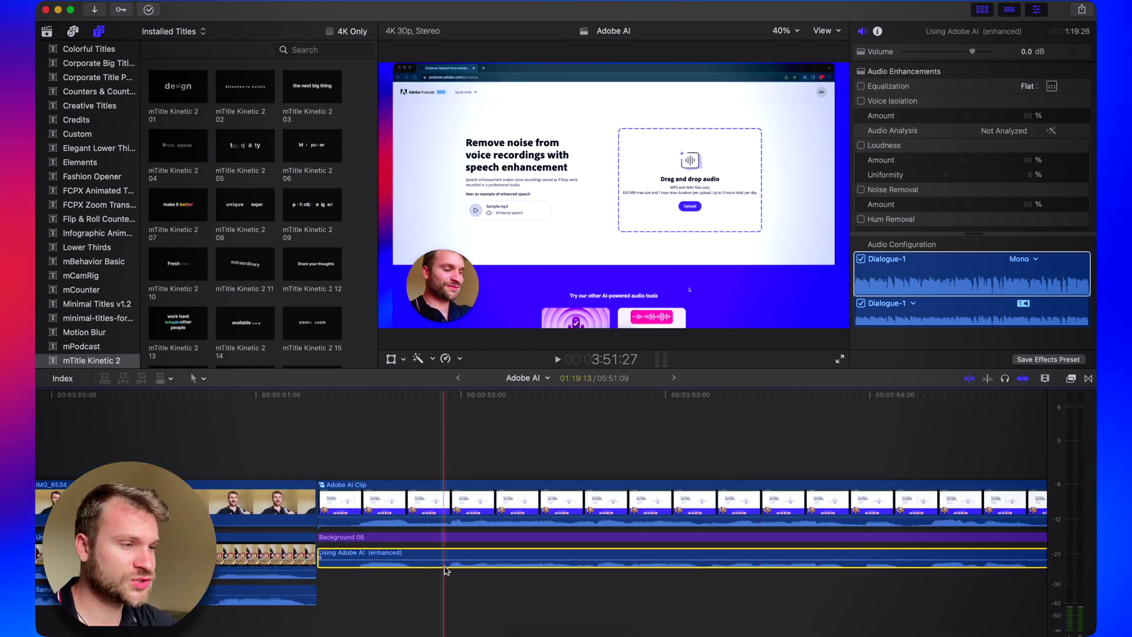
key("super+equal")
key("super+equal")
key("super+equal")
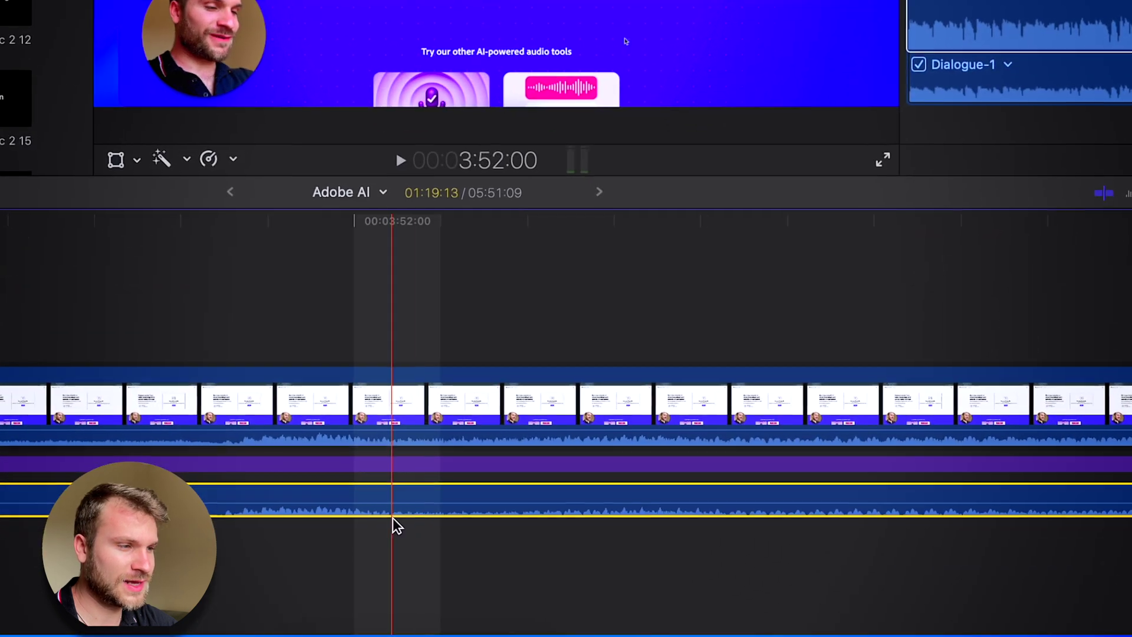
key("super+minus")
key("super+minus")
key("super+minus")
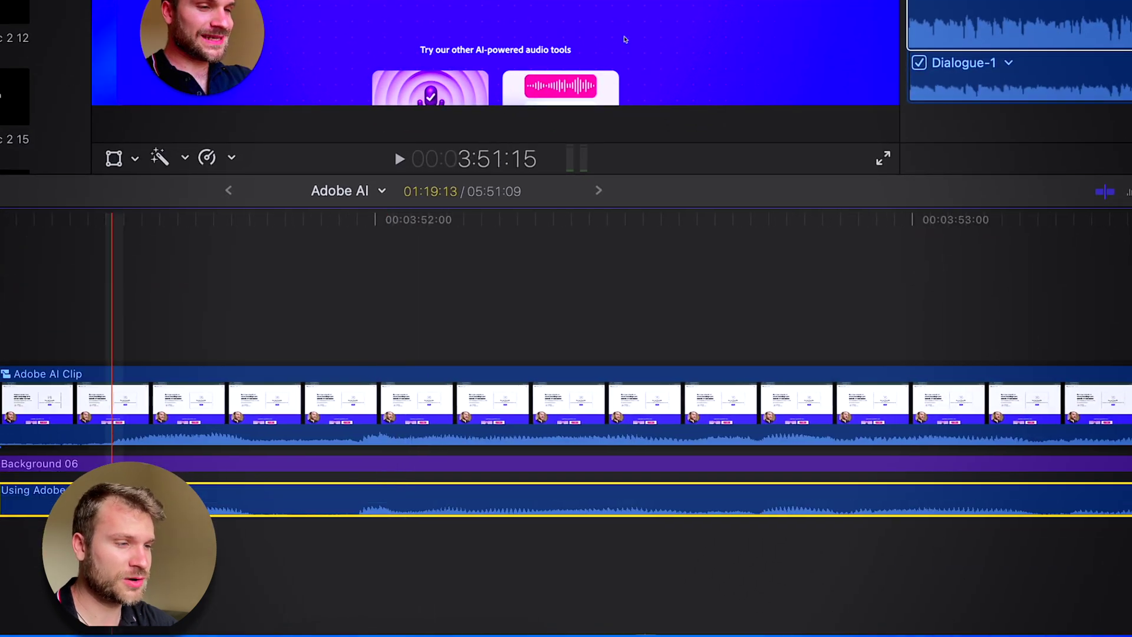
key("super+minus")
key("space")
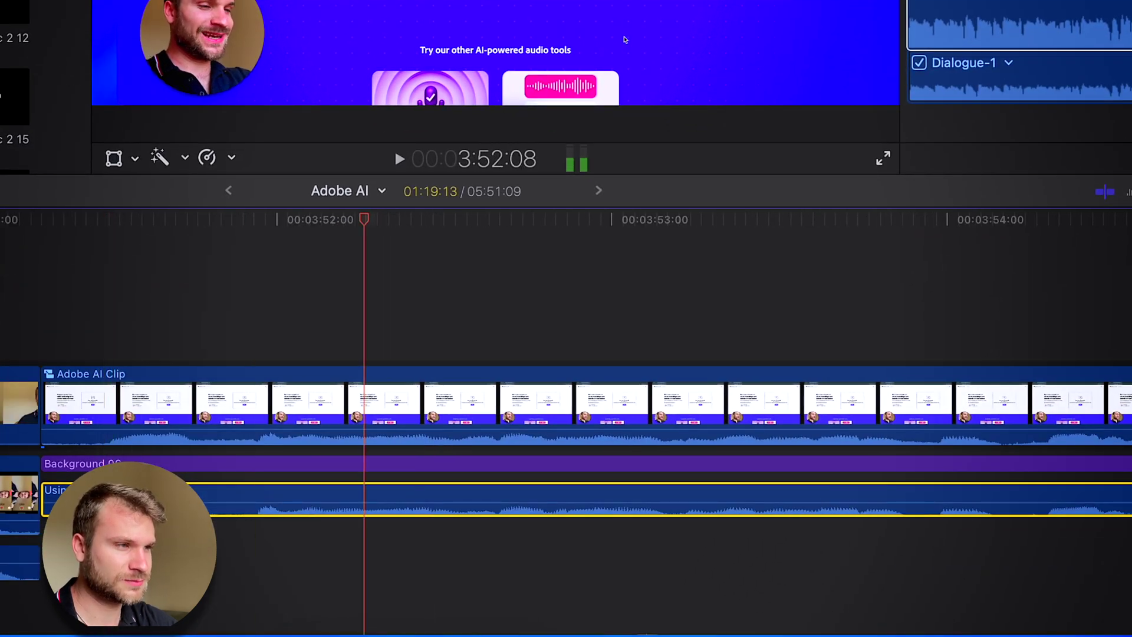
key("space")
key("super+minus")
key("super+minus")
key("super+minus")
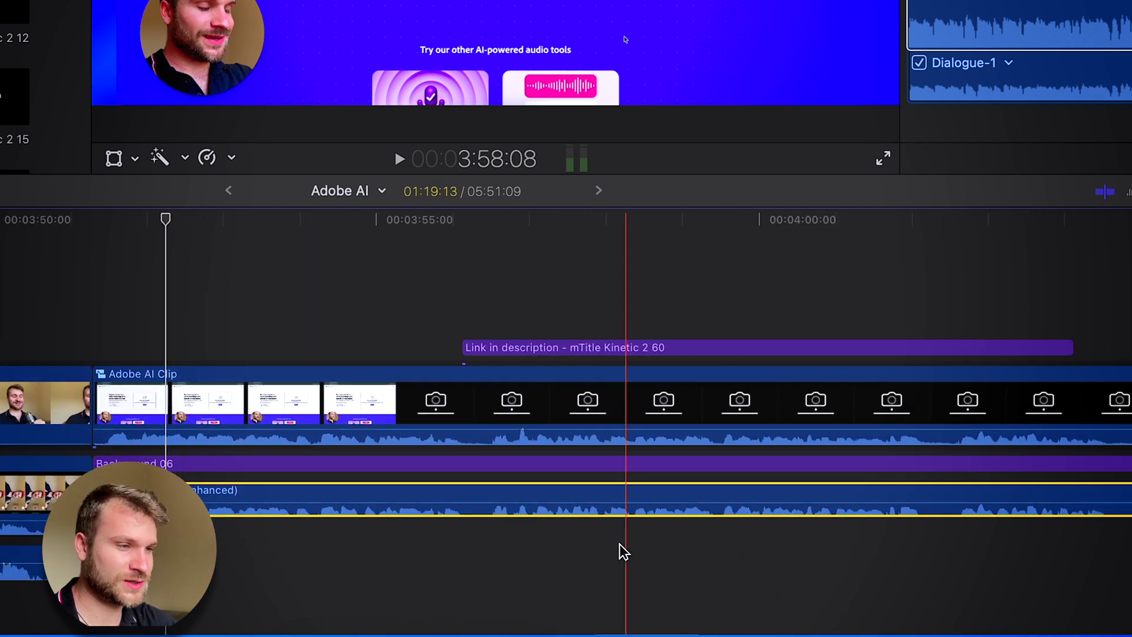
key("super+equal")
key("super+equal")
key("super+equal")
key("super+minus")
key("super+minus")
key("super+minus")
key("super+minus")
key("super+minus")
key("super+minus")
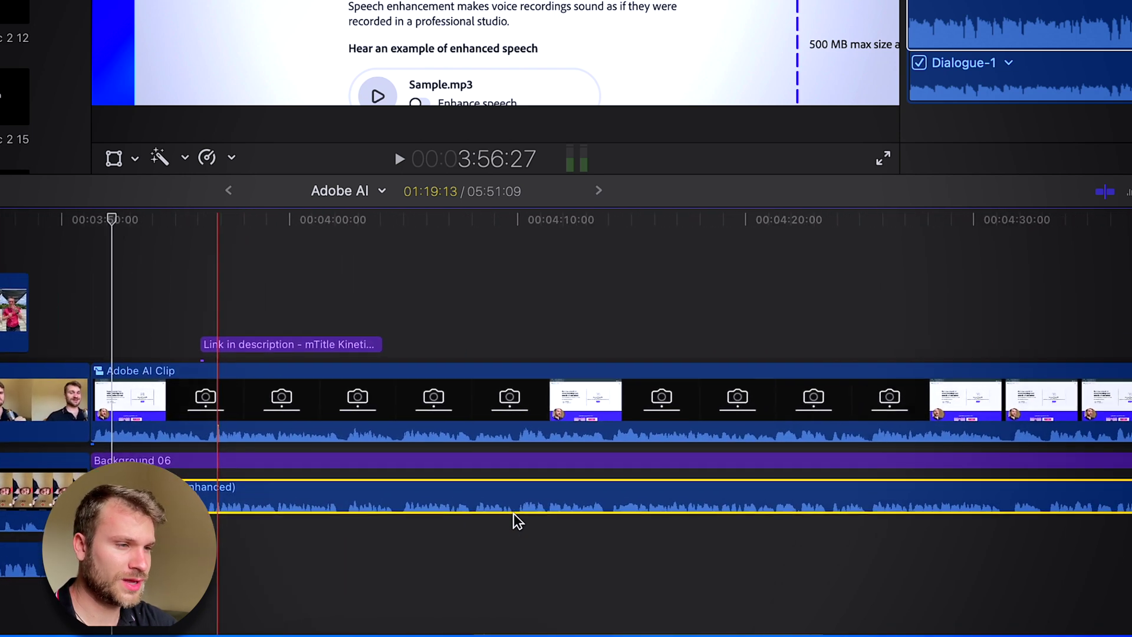
Silence the original audio of the Adobe AI Clip by lowering its volume to -∞ dB
left_click_drag(470, 438, 464, 451)
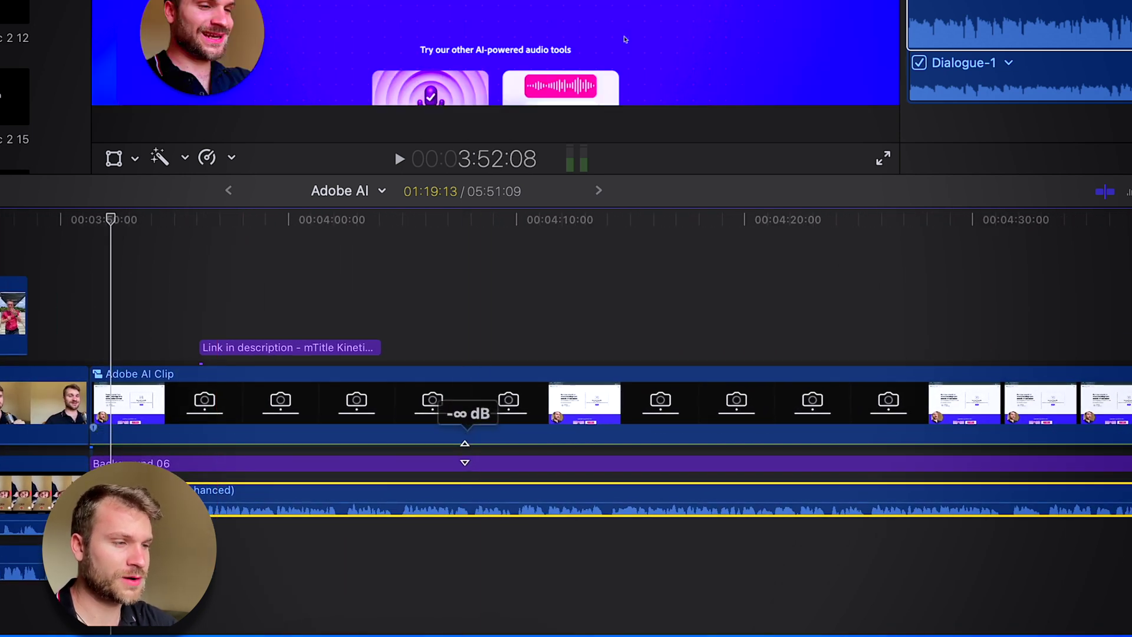
key("super+minus")
key("super+minus")
scroll(283, 475, "right", 2)
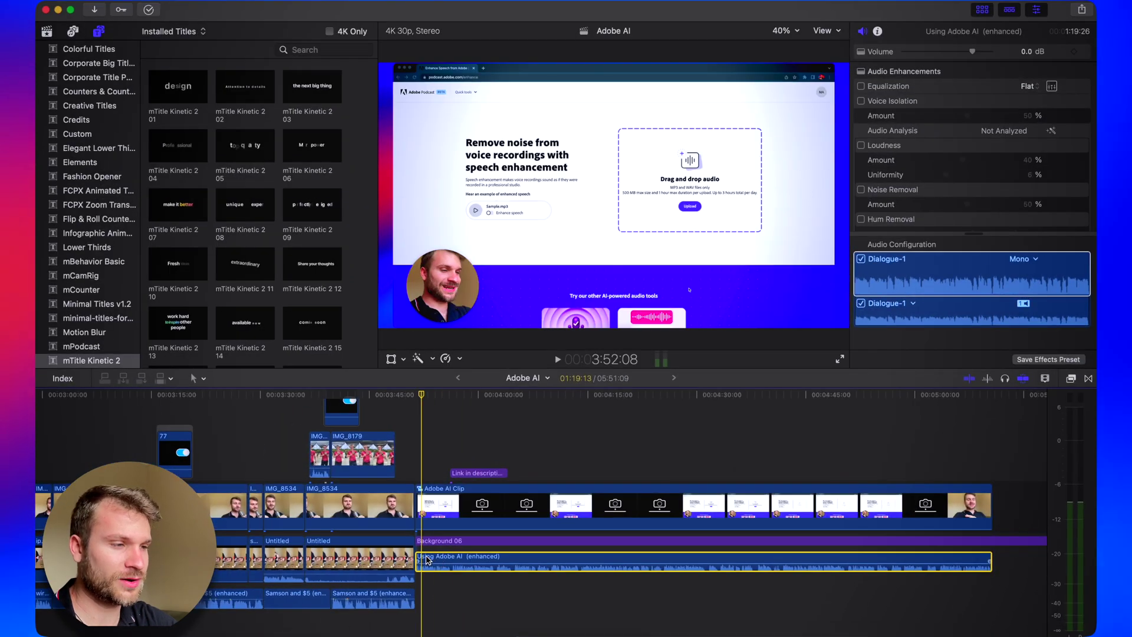
key("super+minus")
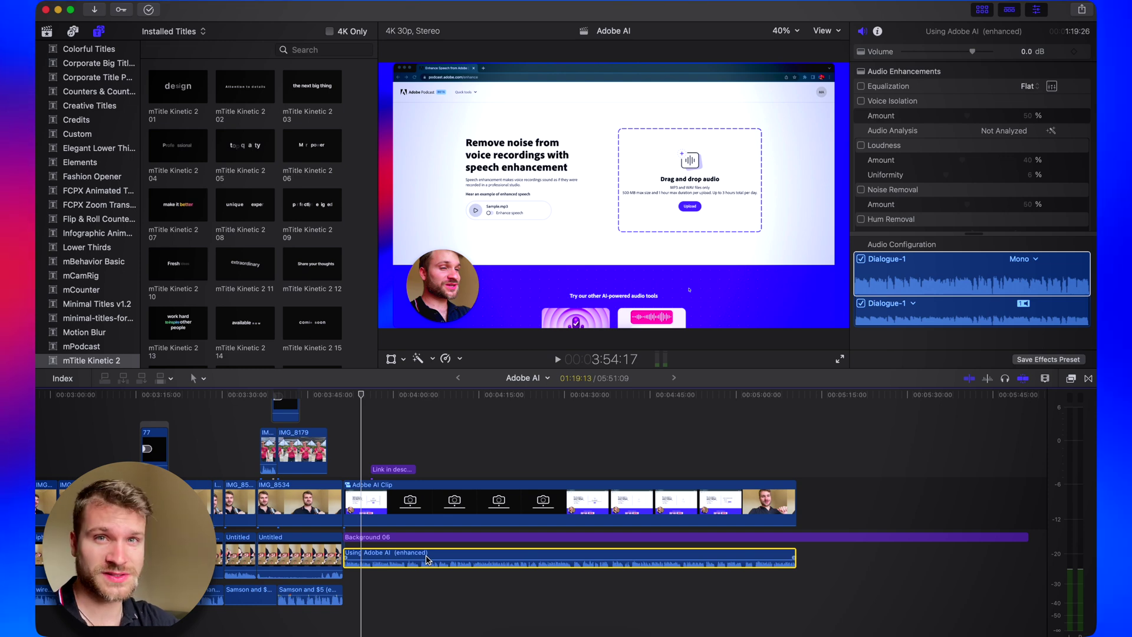
Select the Adobe AI Clip in the timeline and open the default file export for it
left_click(343, 400)
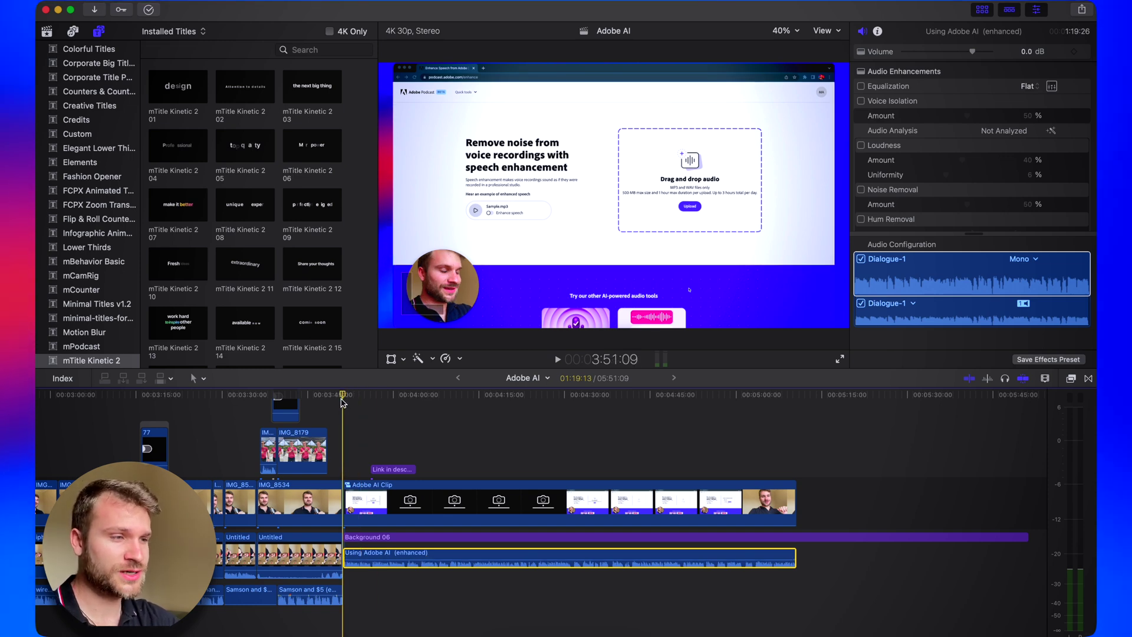
key("c")
left_click(796, 400)
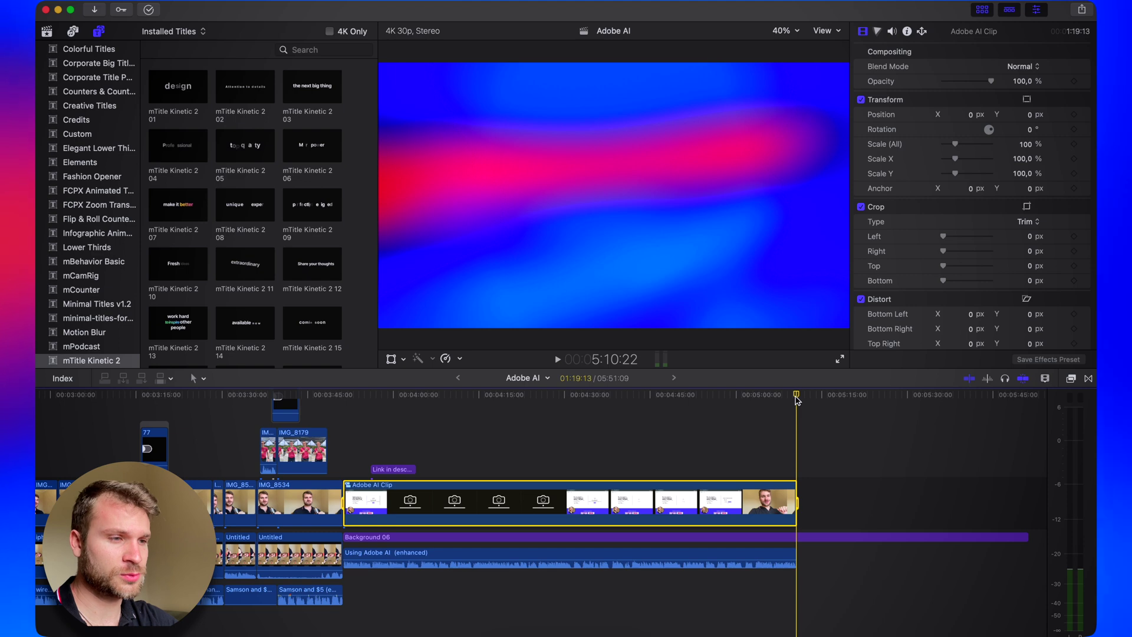
left_click(338, 458)
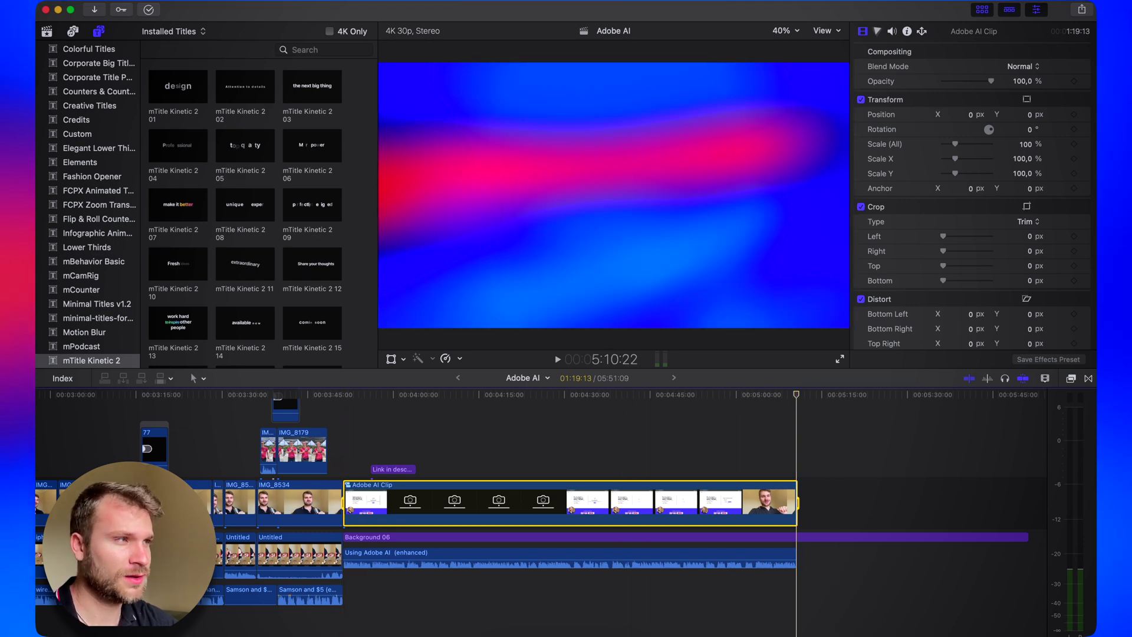
left_click(137, 2)
mouse_move(166, 145)
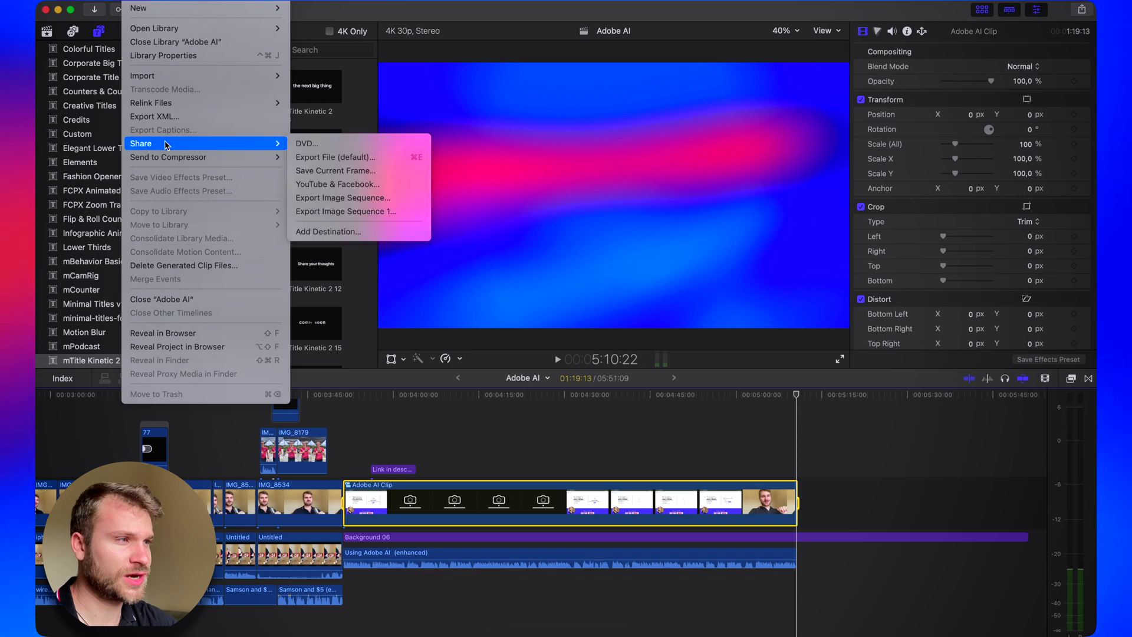
left_click(335, 157)
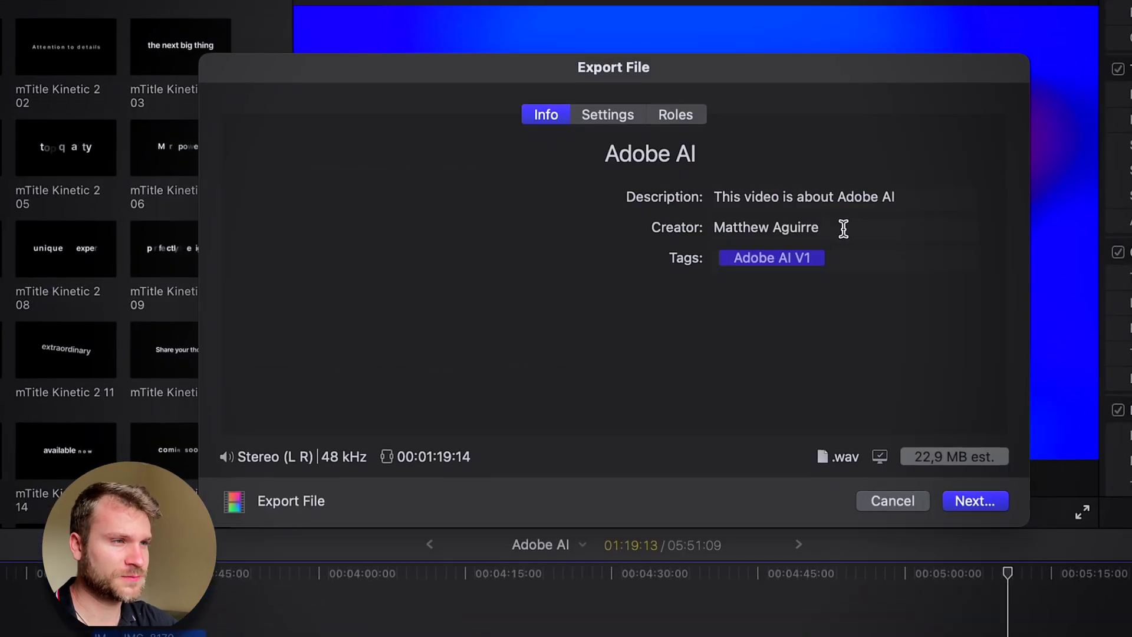
Set the export format to Audio Only and the audio format to MP3
left_click(625, 115)
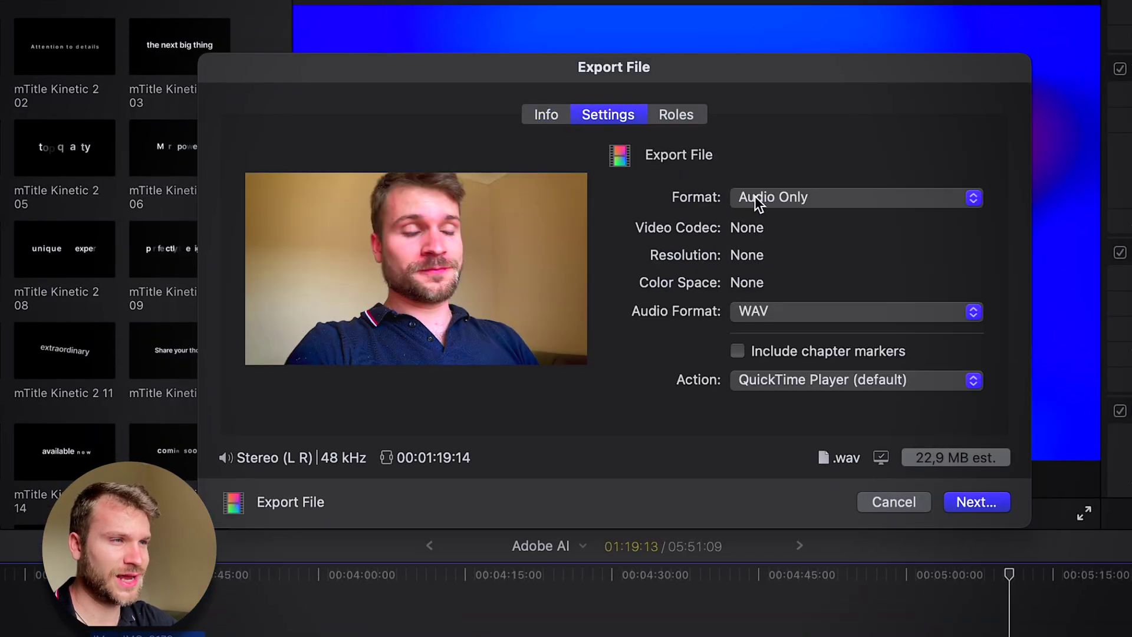
left_click(755, 198)
left_click(782, 203)
left_click(777, 312)
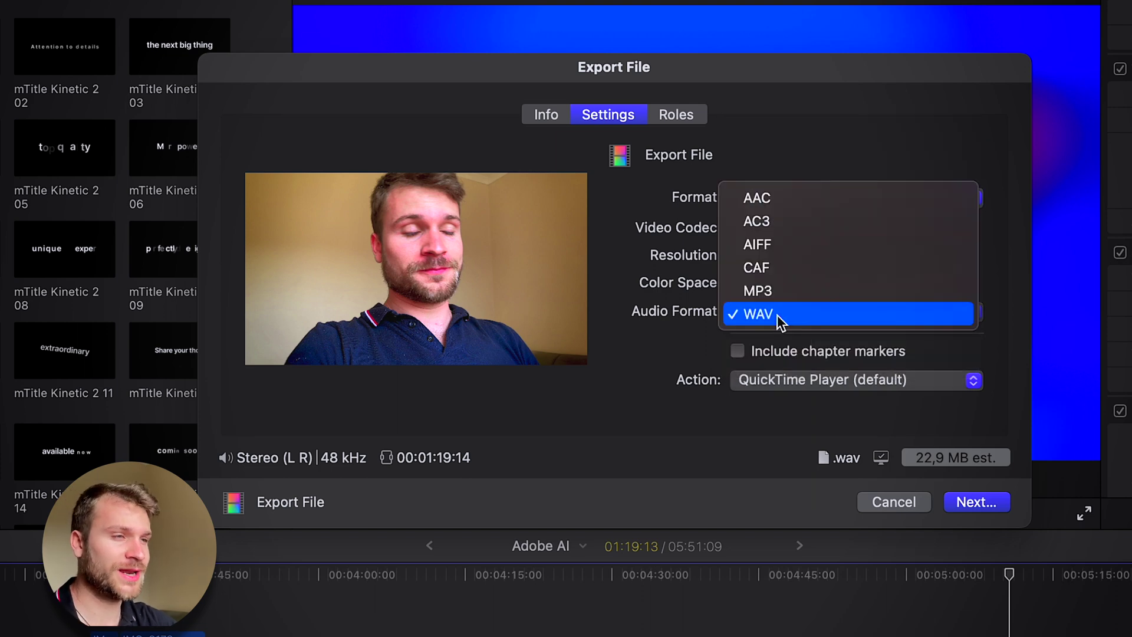
left_click(777, 315)
left_click(798, 306)
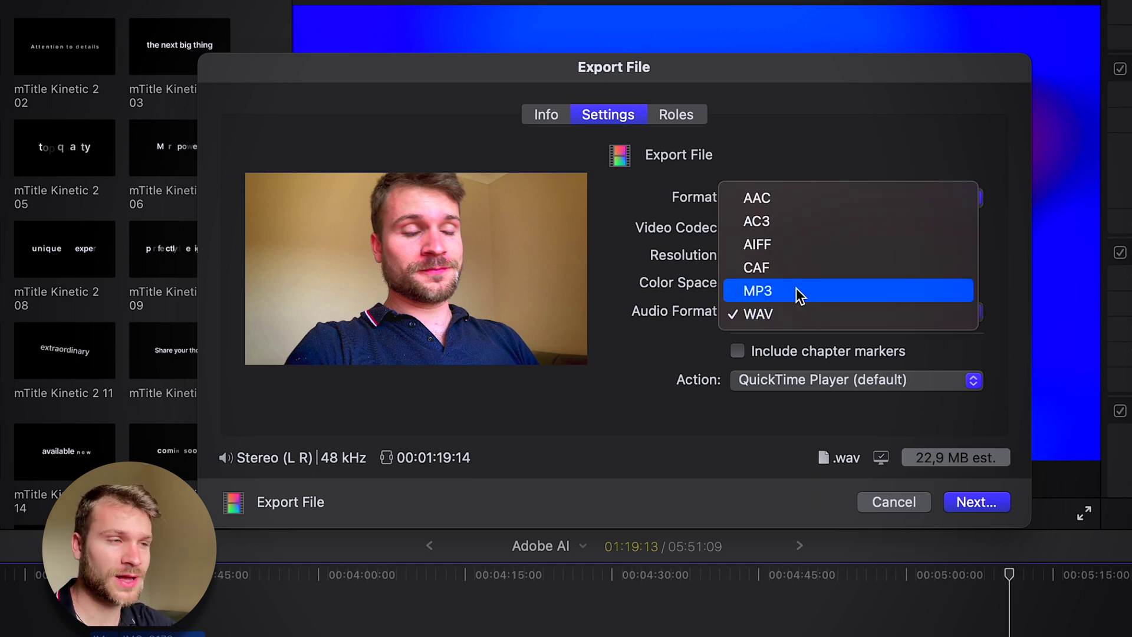
left_click(783, 292)
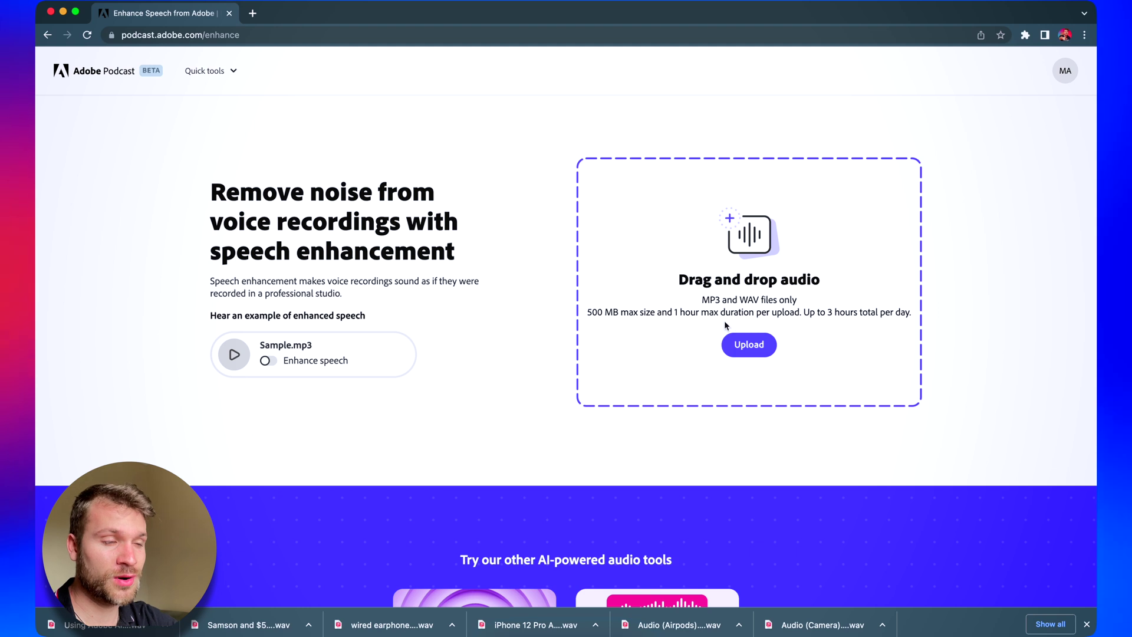
Switch to the Adobe Podcast page and highlight the limit of 3 hours total per day
left_click_drag(805, 312, 902, 311)
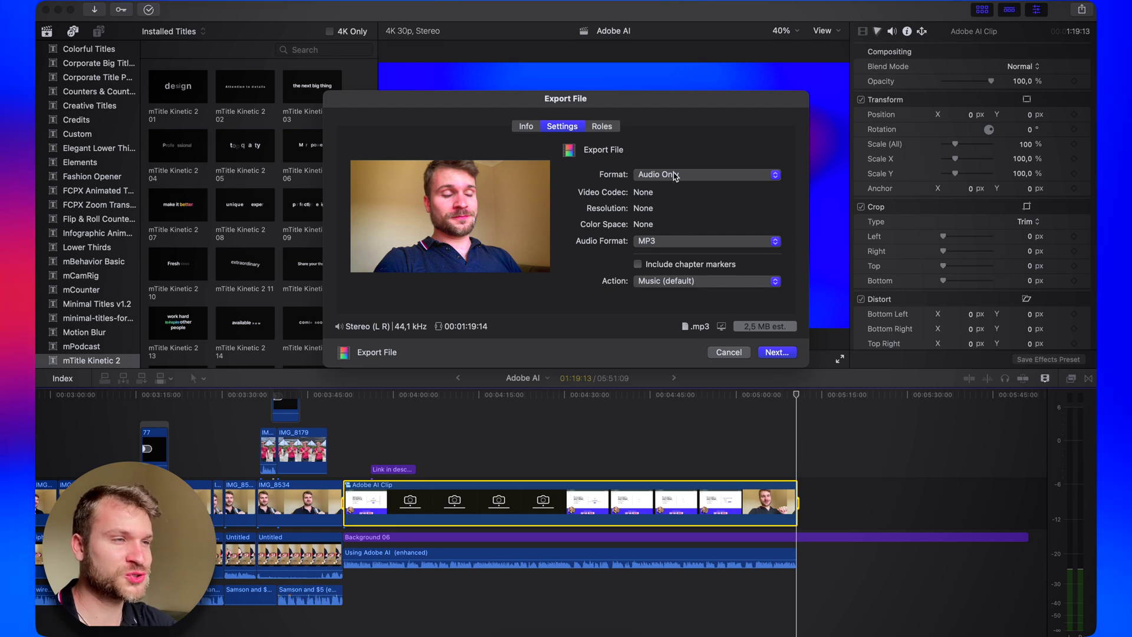
Try WAV as the audio format for the Audio Only export, and return it to MP3
left_click(675, 175)
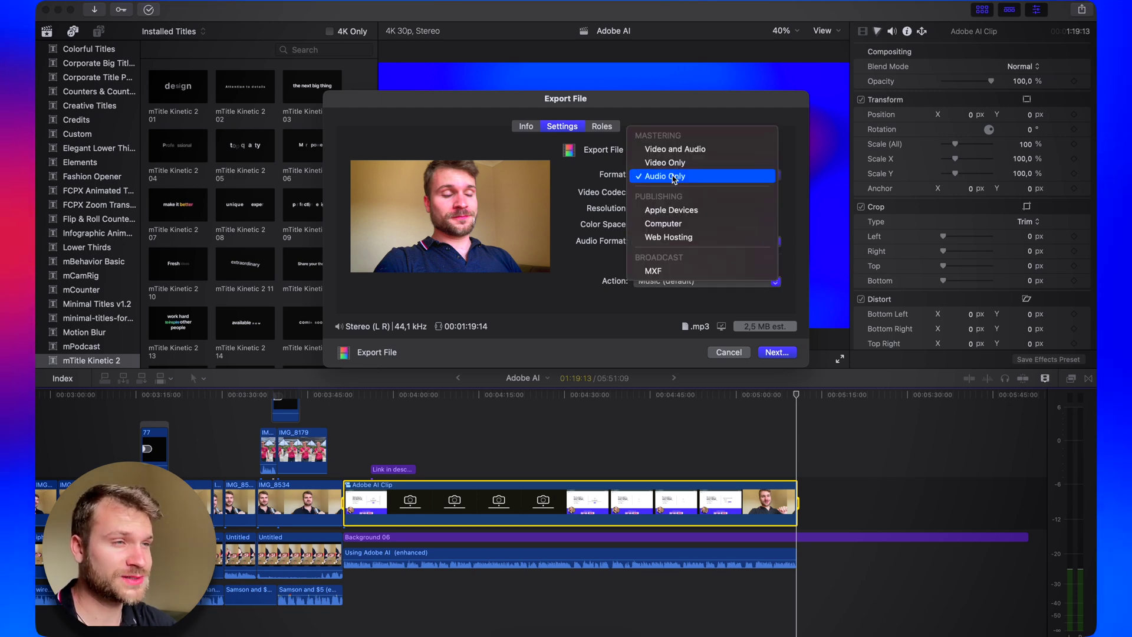
left_click(665, 176)
left_click(683, 242)
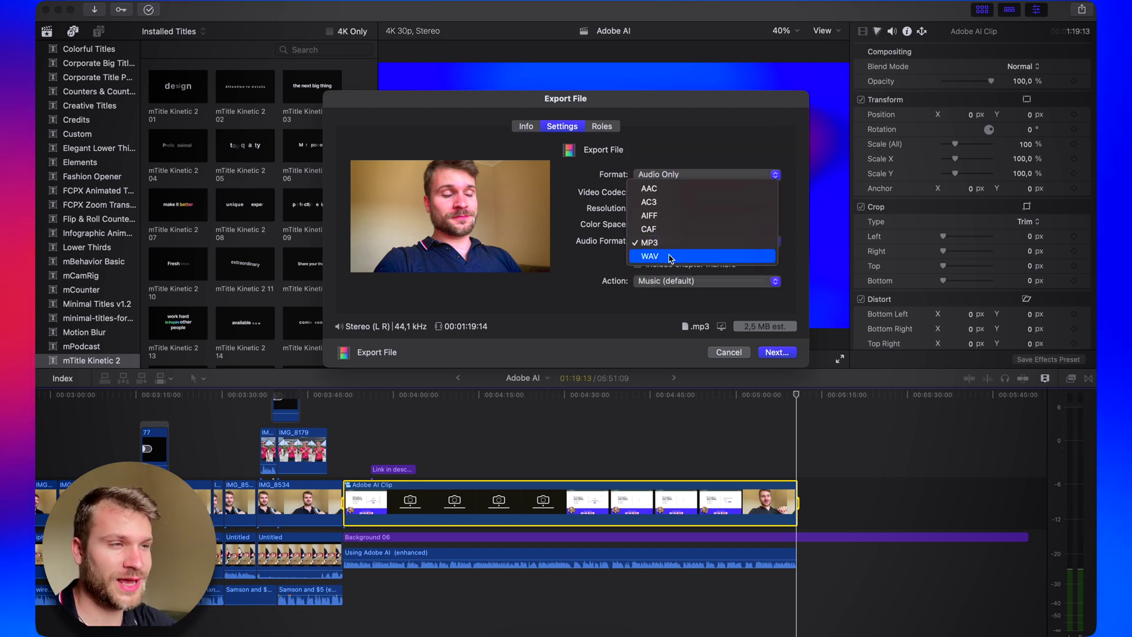
left_click(671, 254)
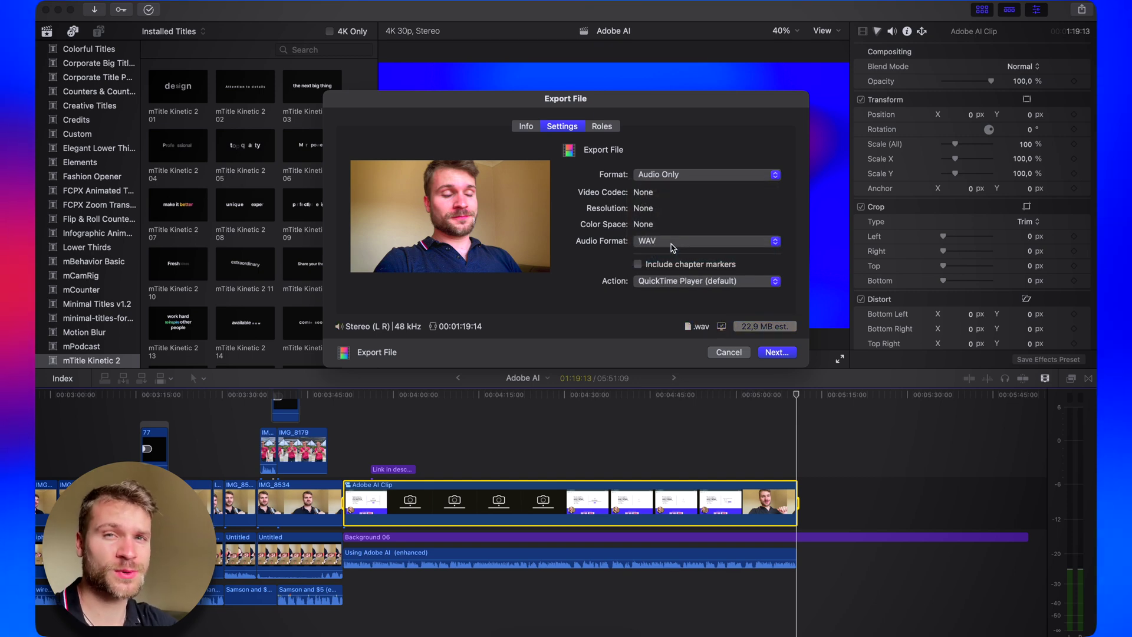
left_click(672, 245)
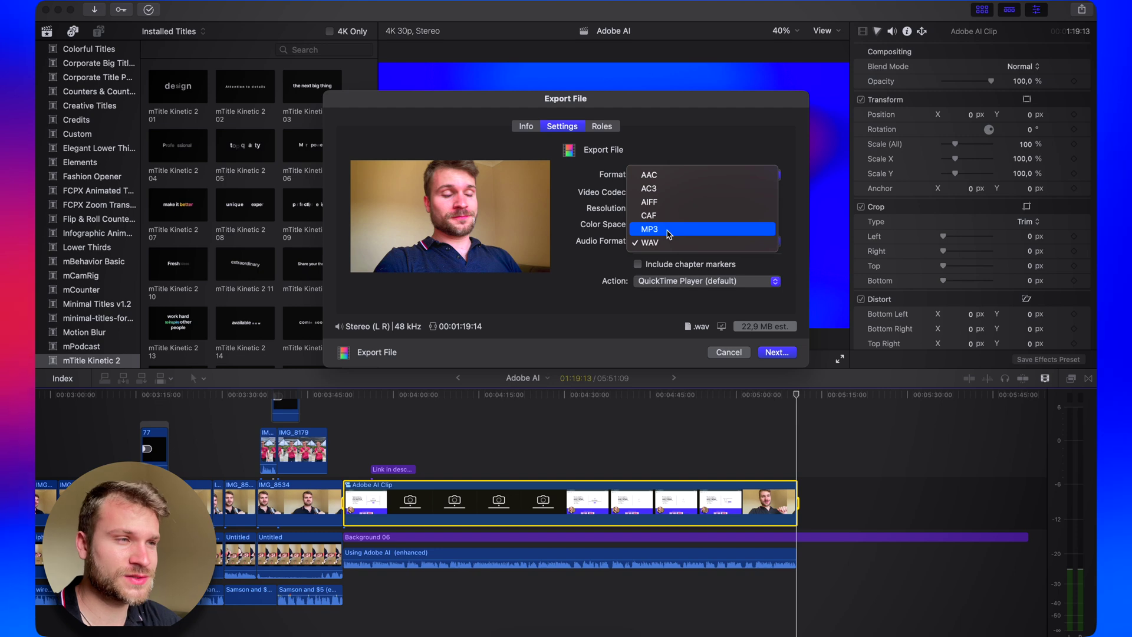
left_click(669, 234)
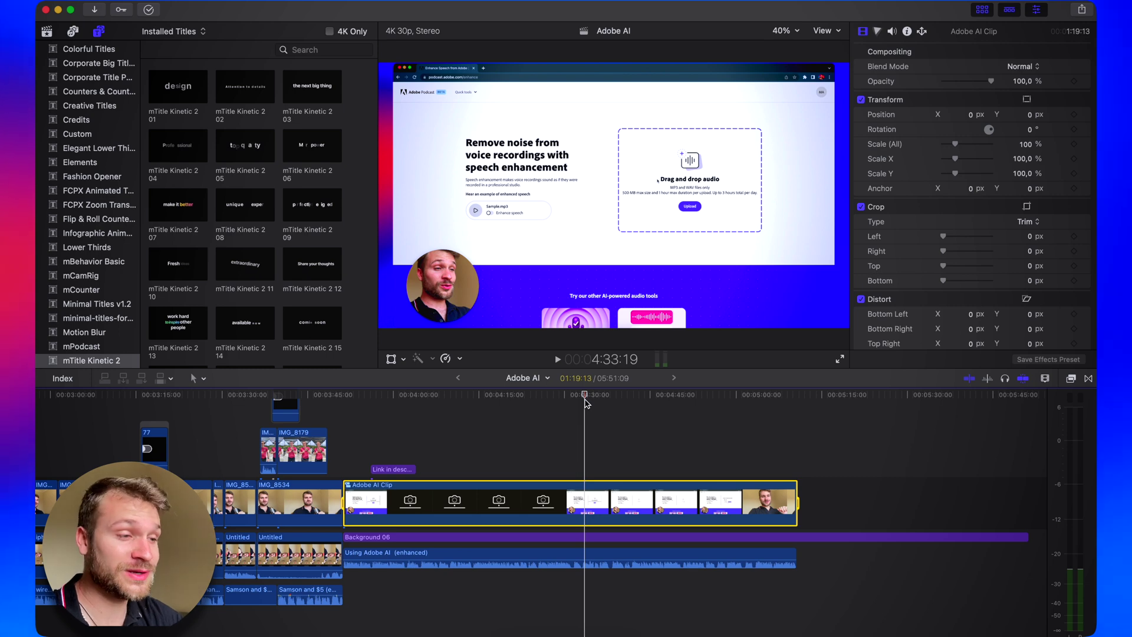
Search the effects for "compres" and apply the Logic Compressor to the enhanced Adobe AI audio clip
left_click(588, 559)
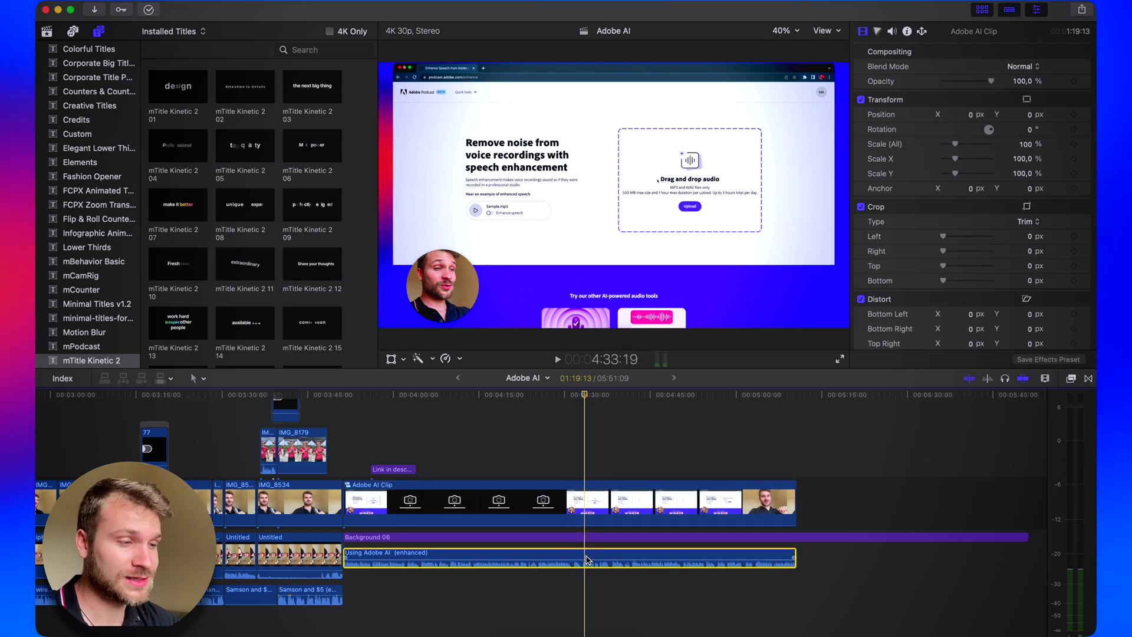
key("super+5")
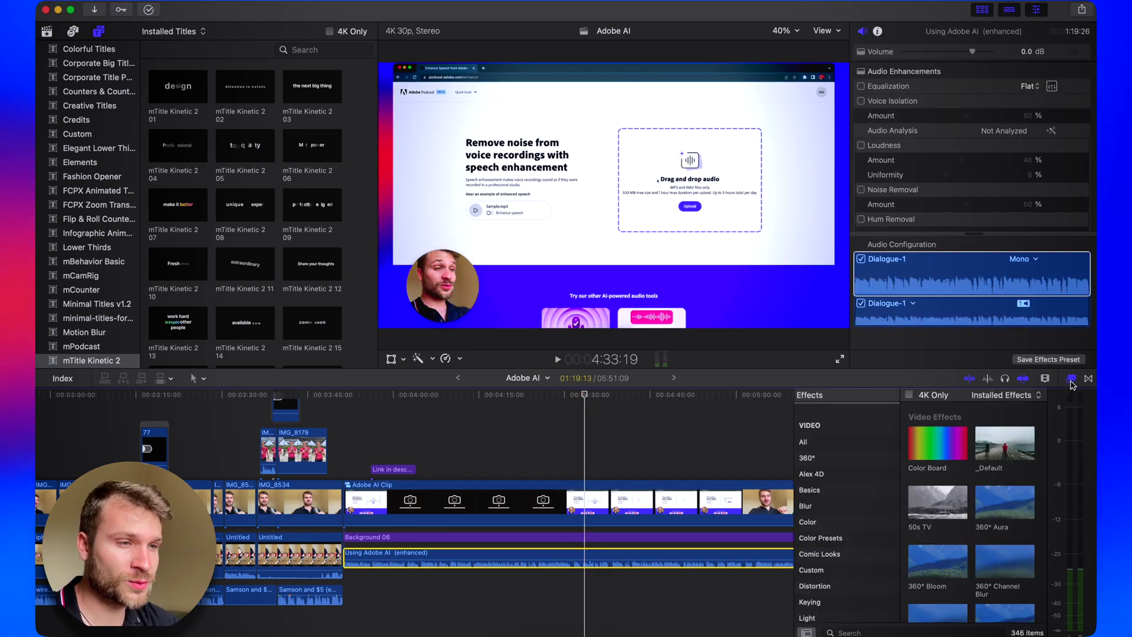
scroll(848, 495, "up", 1)
left_click(854, 633)
type("compres")
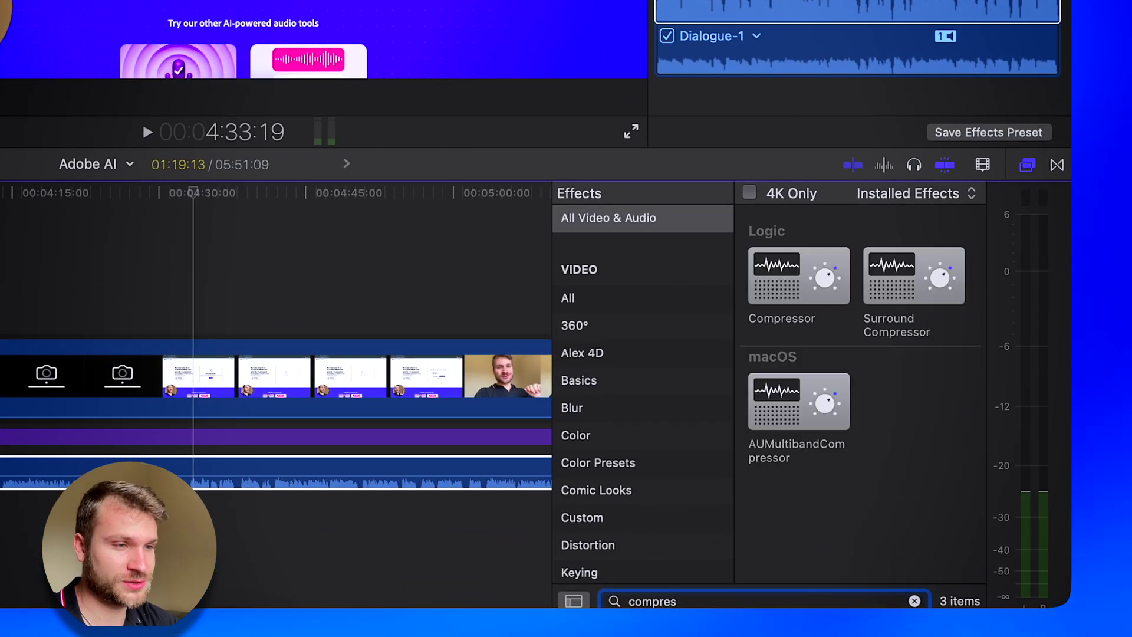
left_click(783, 289)
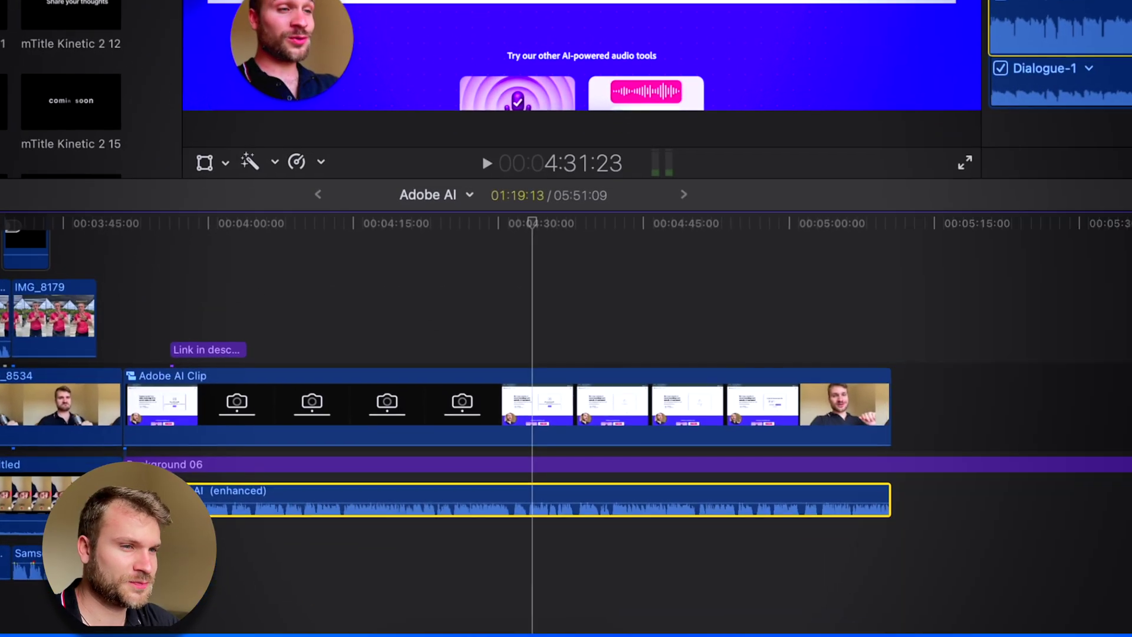
left_click(617, 303)
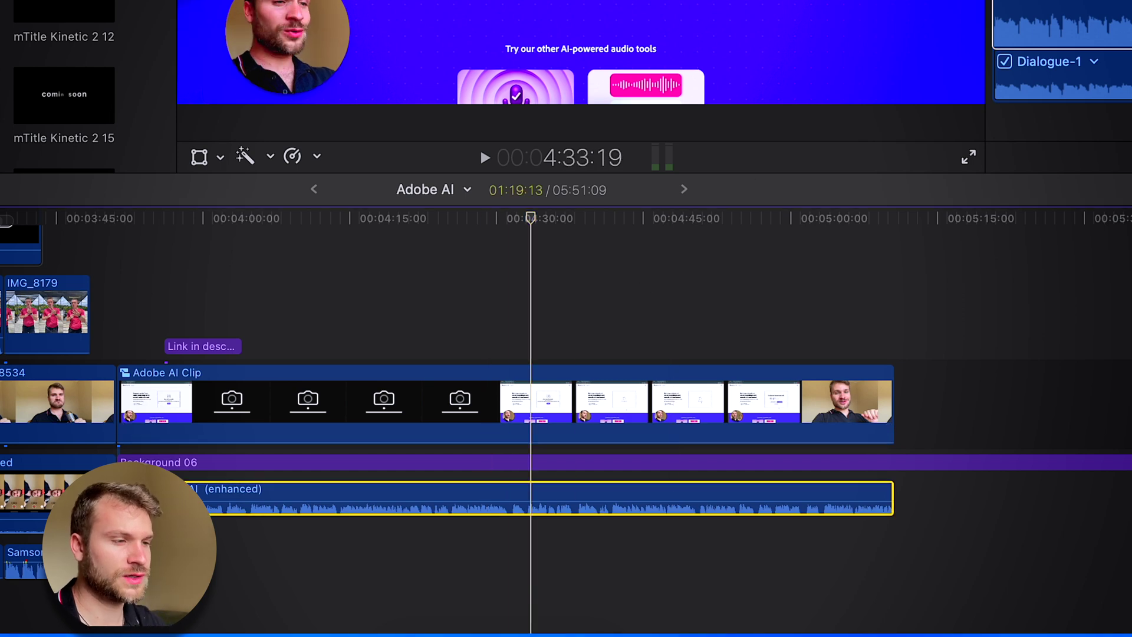
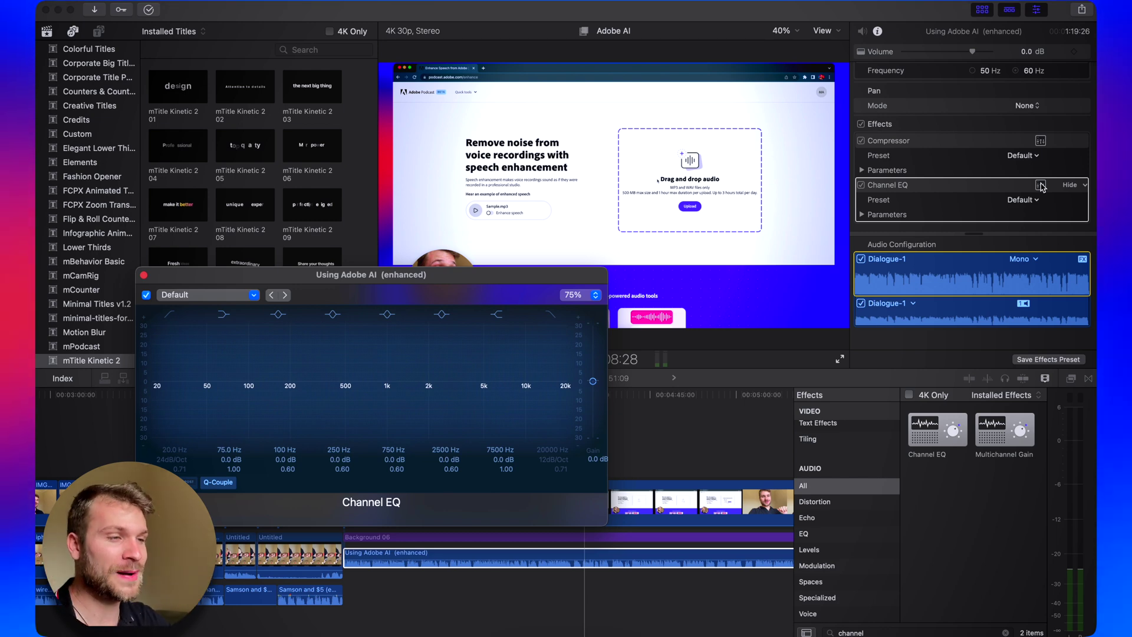
Open the Channel EQ editor for the enhanced audio clip and play a short section of it
left_click(1041, 186)
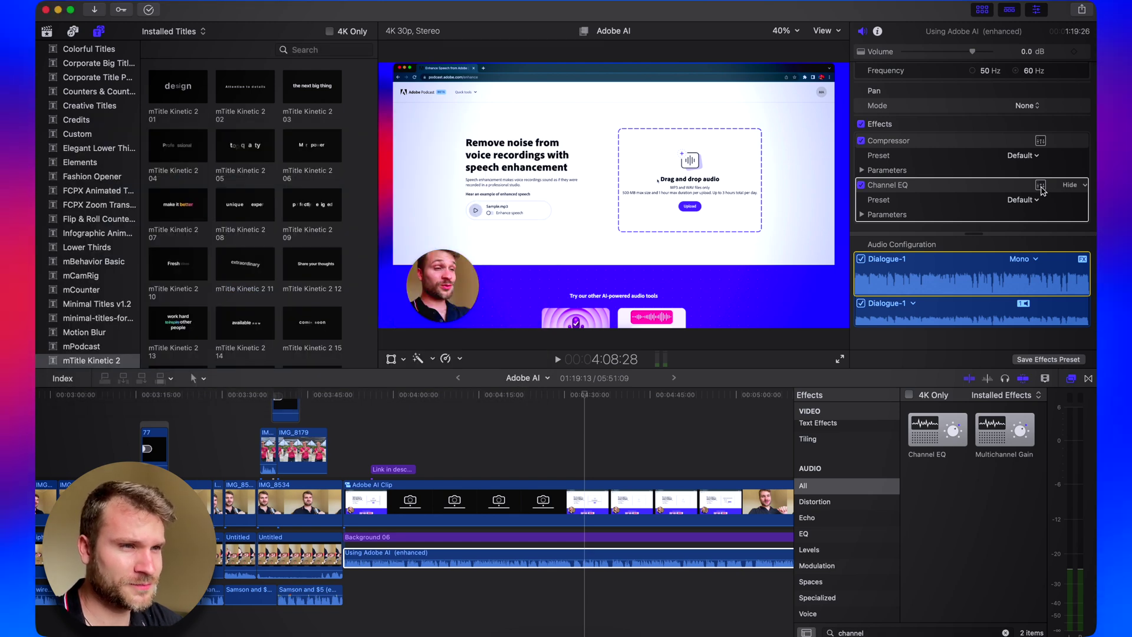
left_click(1040, 186)
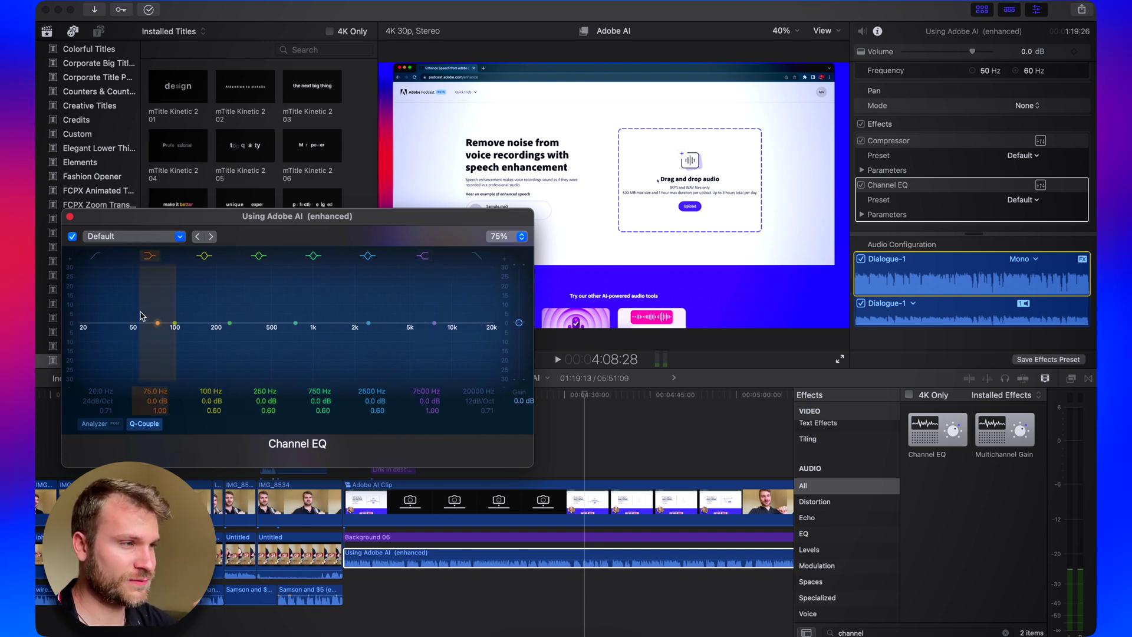
left_click(581, 530)
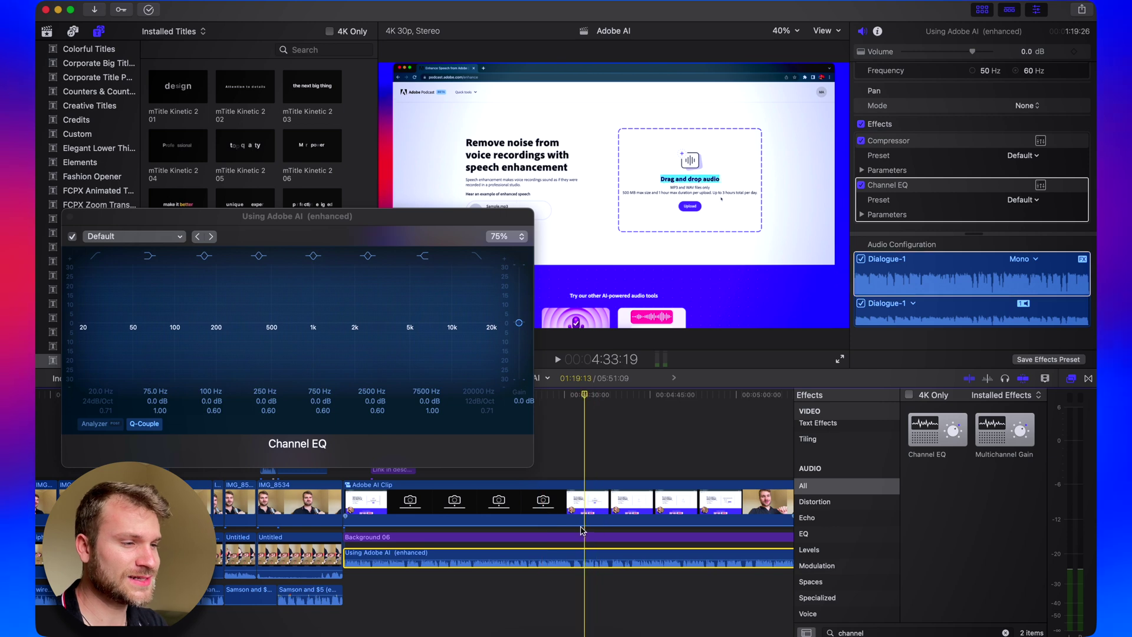
key("space")
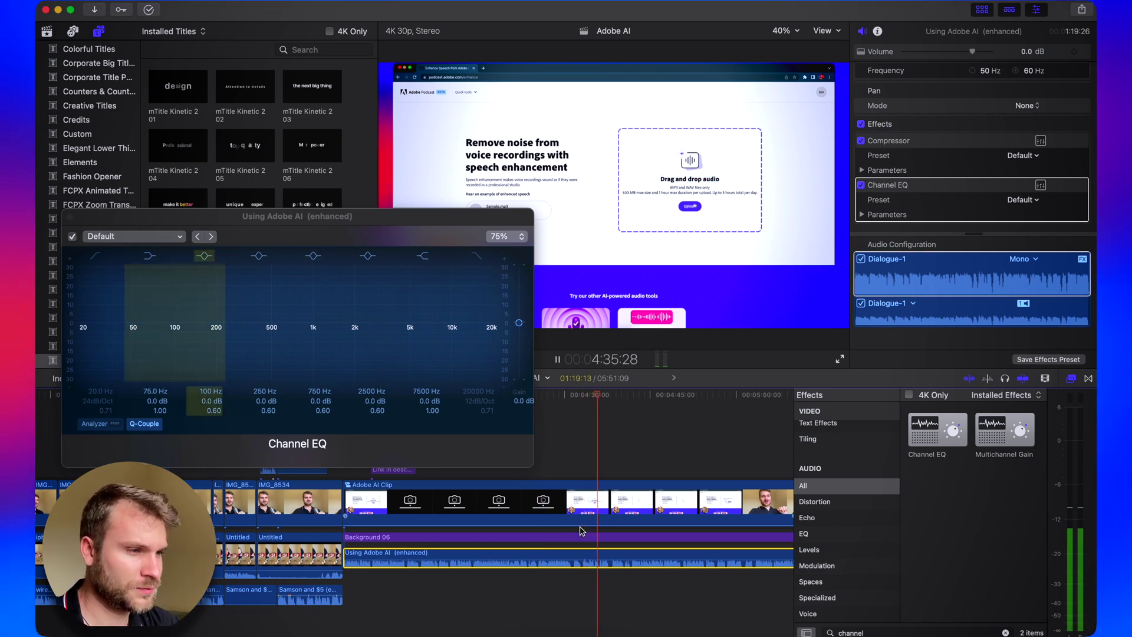
key("space")
Set the Channel EQ's low shelf to 41 Hz, +4.0 dB and Q 0.60, and play back the clip
left_click(156, 325)
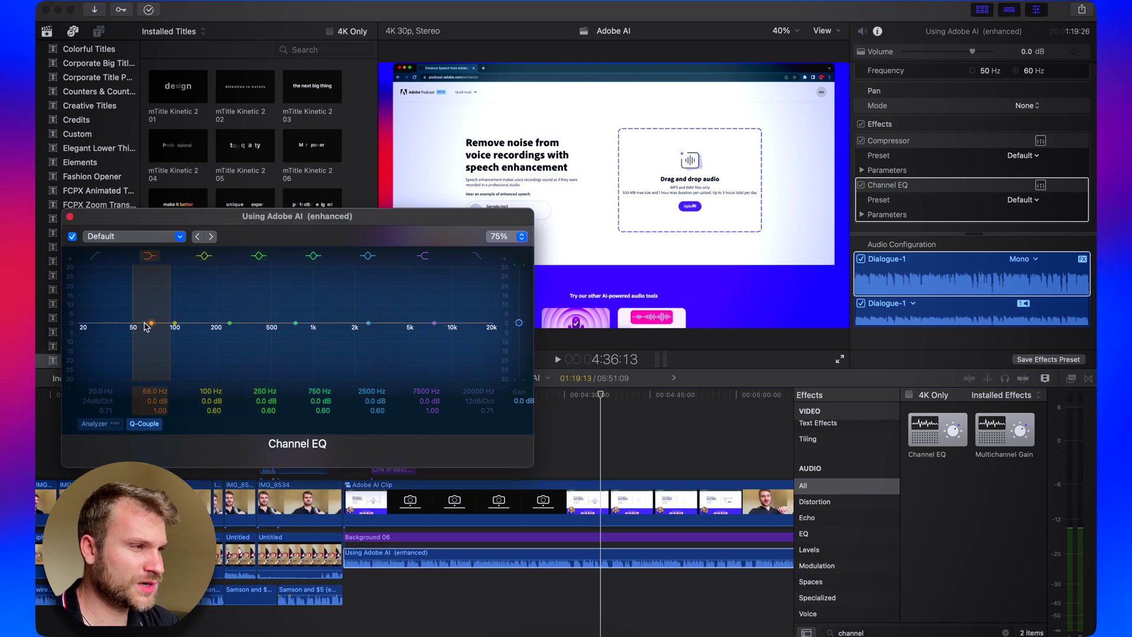
left_click_drag(156, 325, 131, 326)
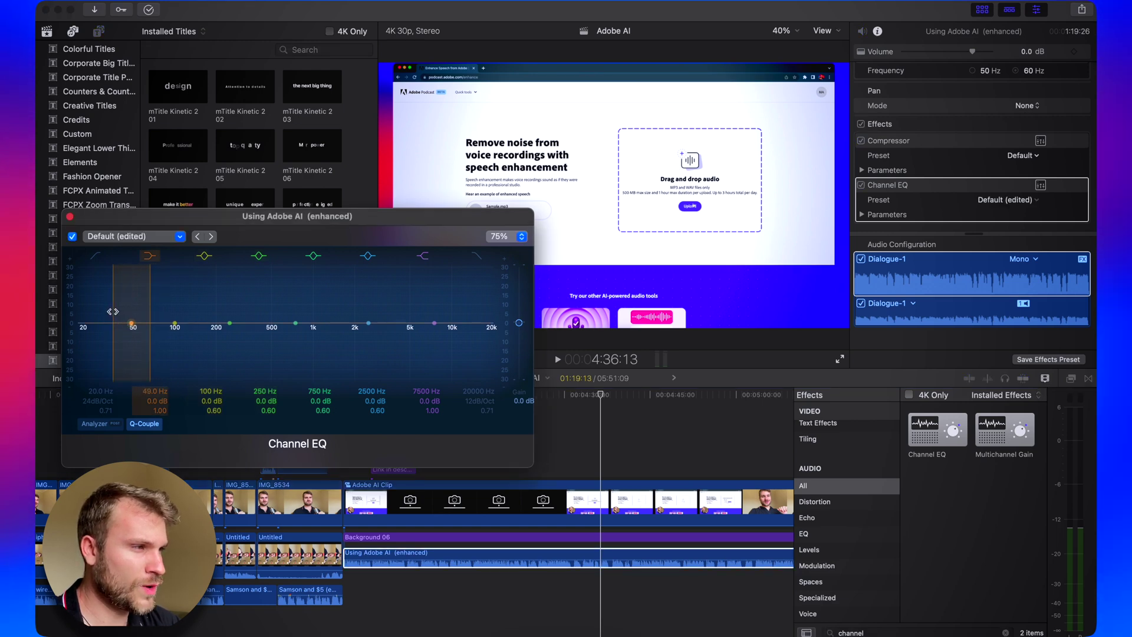
left_click_drag(132, 324, 103, 321)
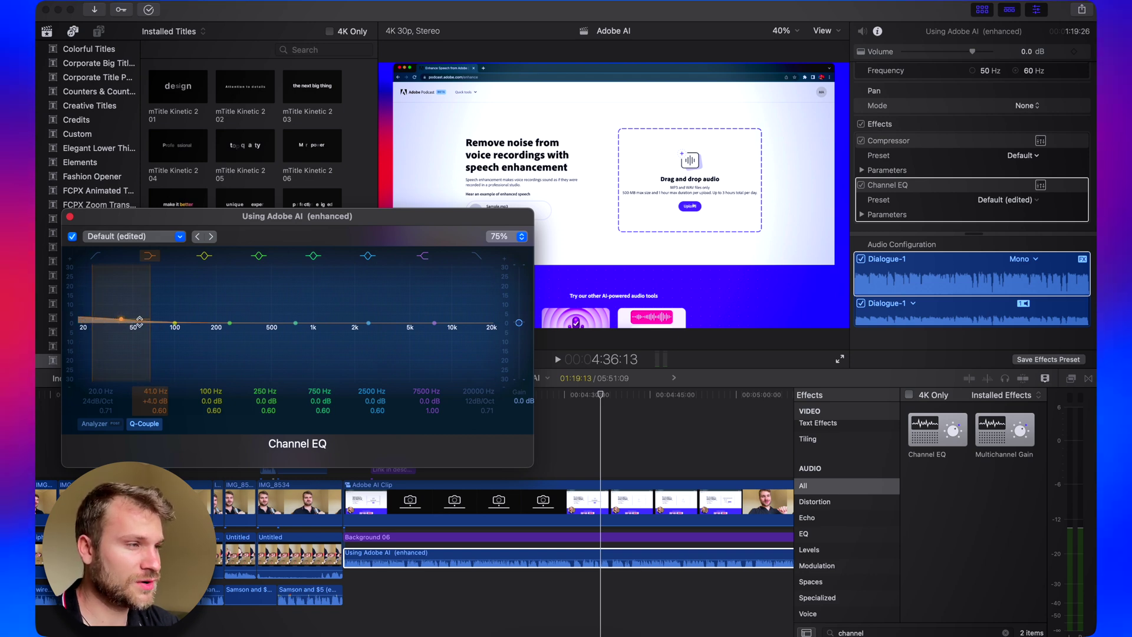
key("space")
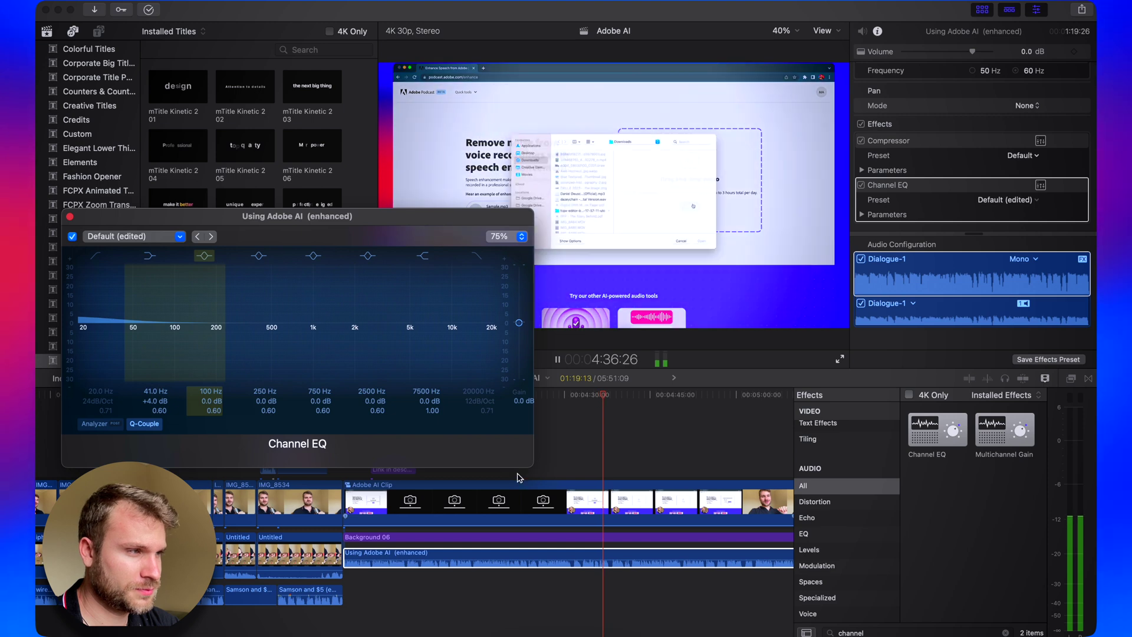
key("space")
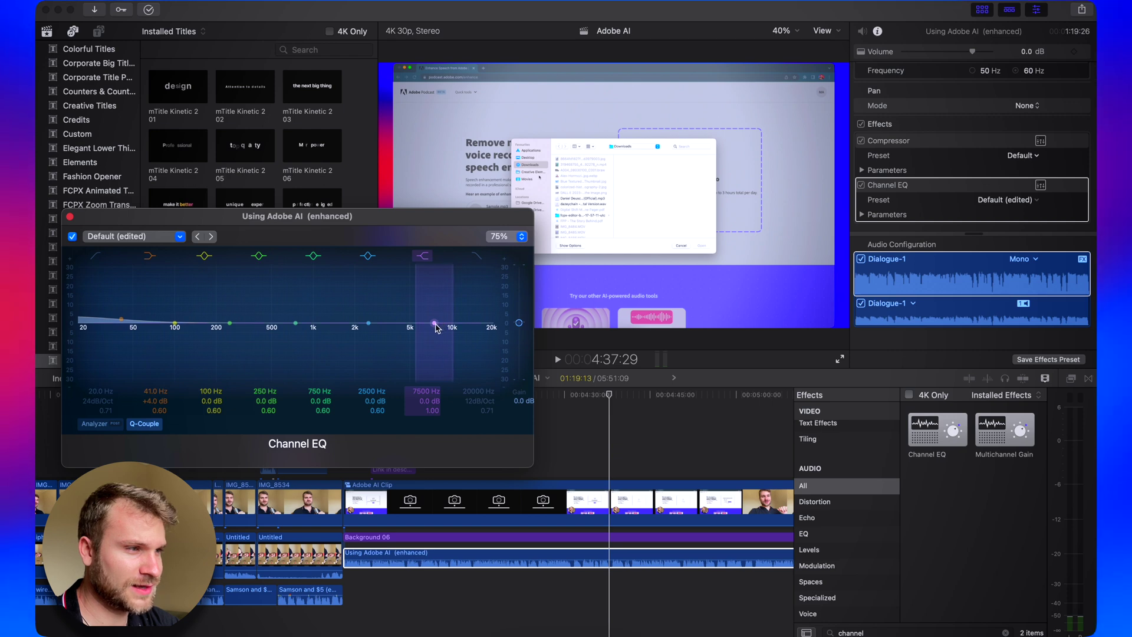
Set the high shelf to 9600 Hz, +6.0 dB and Q 0.56, and compare playback with Channel EQ off and on
scroll(435, 328, "down", 3)
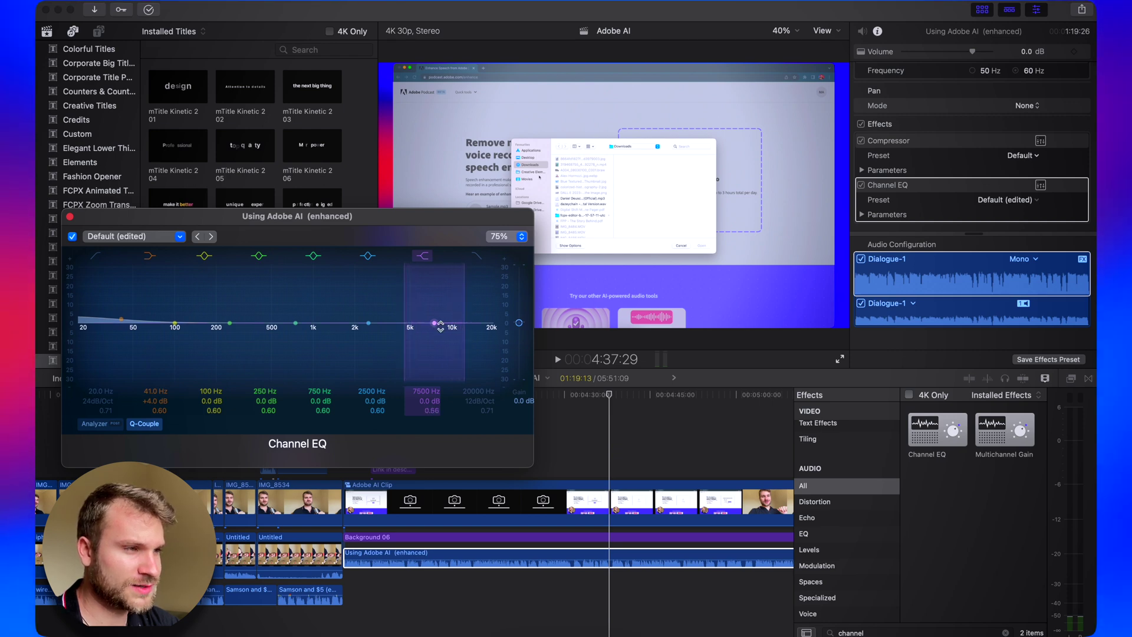
left_click_drag(435, 326, 449, 317)
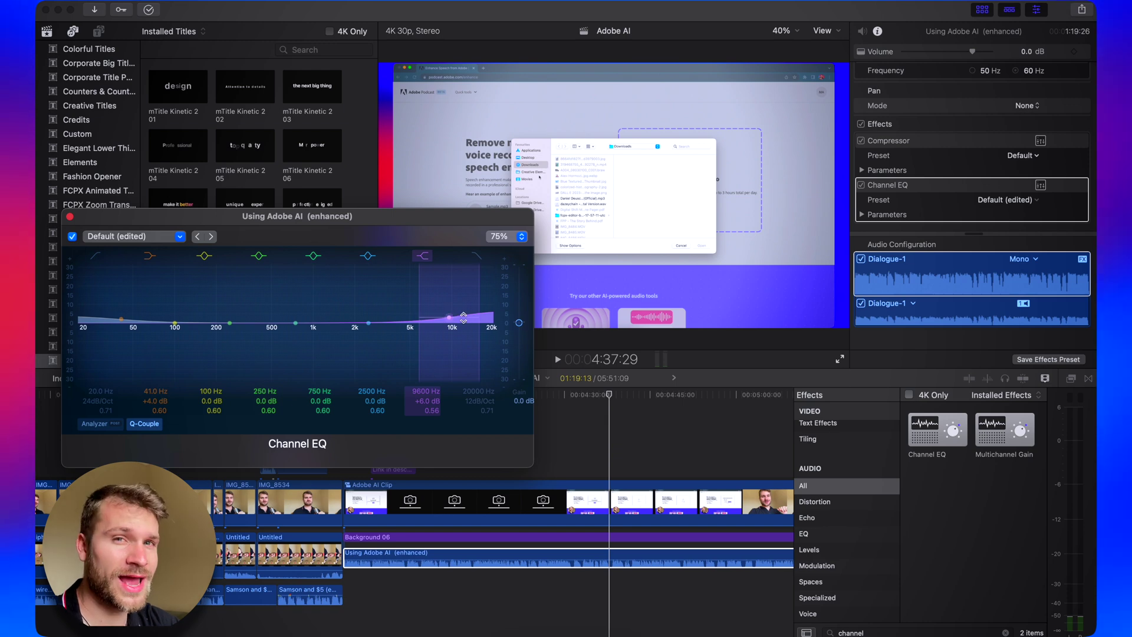
key("space")
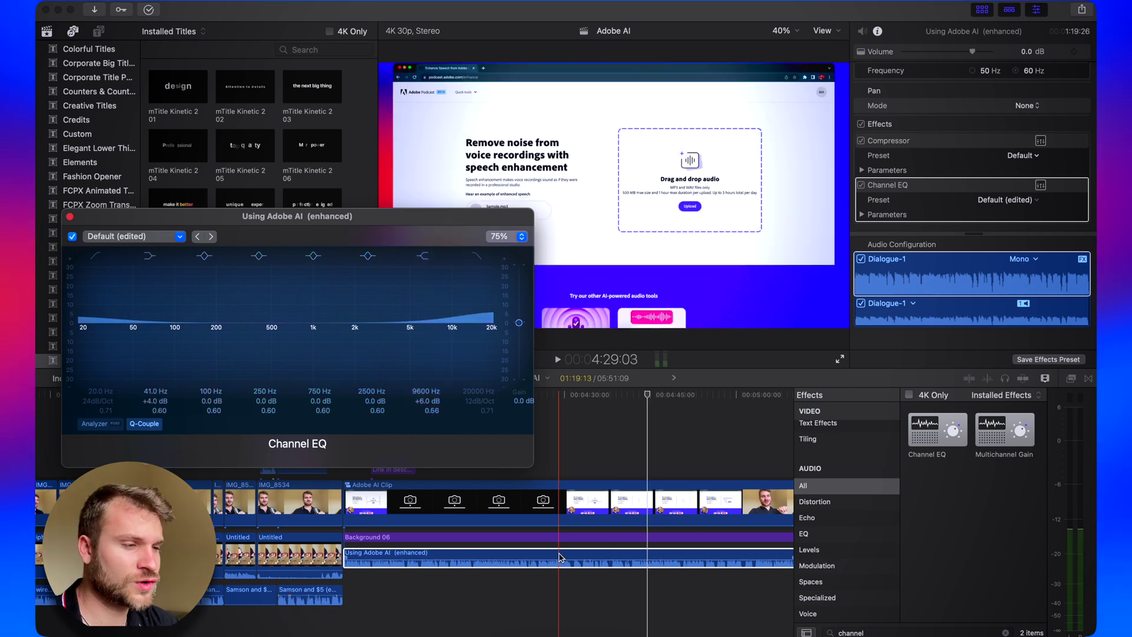
left_click(72, 237)
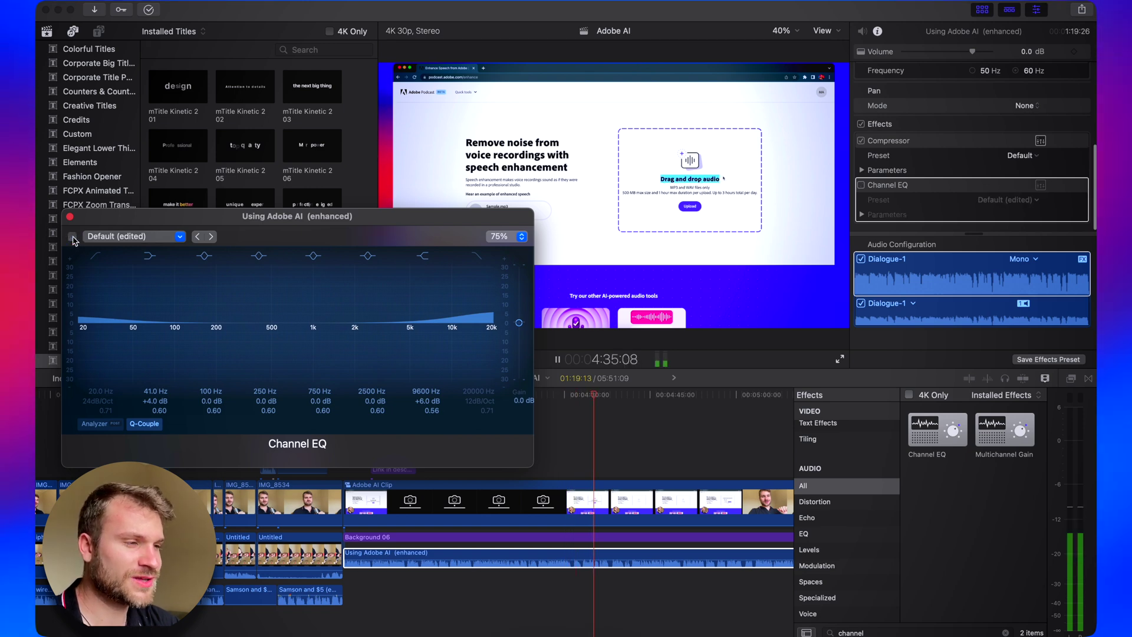
left_click(72, 236)
key("space")
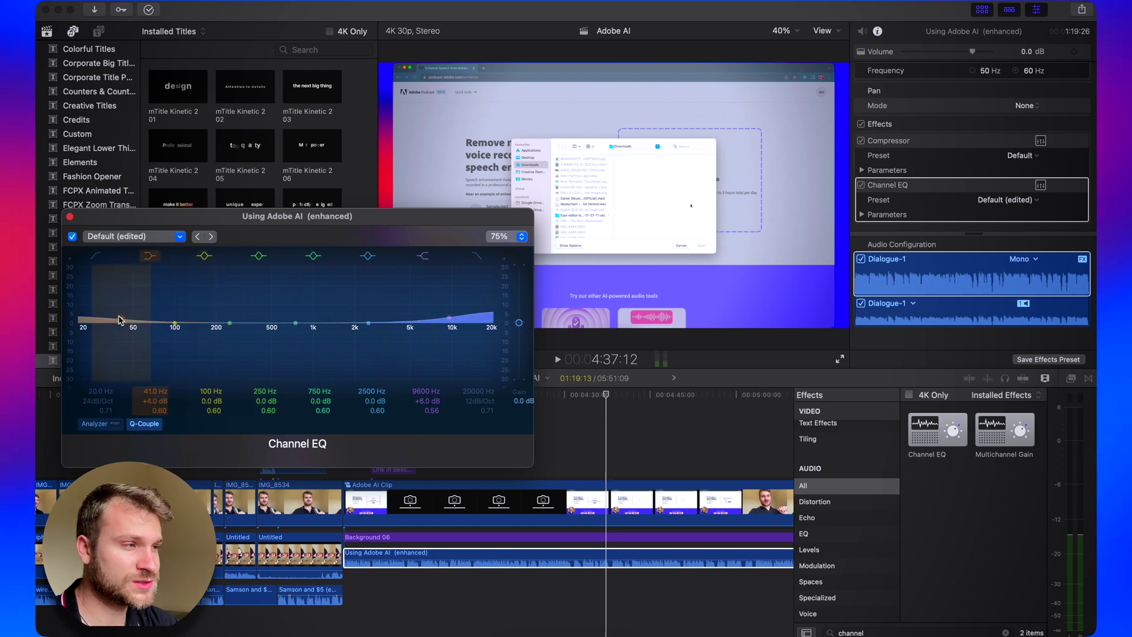
Raise the high shelf to +24.0 dB at 9900 Hz and bypass Channel EQ to compare the sound
left_click_drag(451, 320, 463, 291)
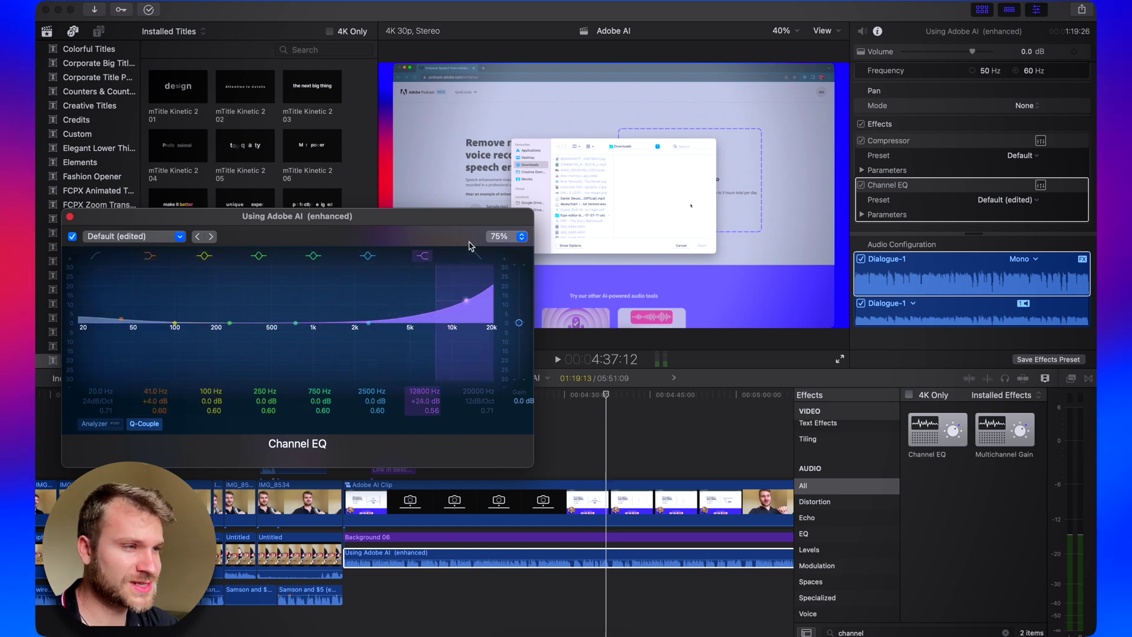
left_click_drag(470, 246, 450, 245)
left_click(72, 236)
key("space")
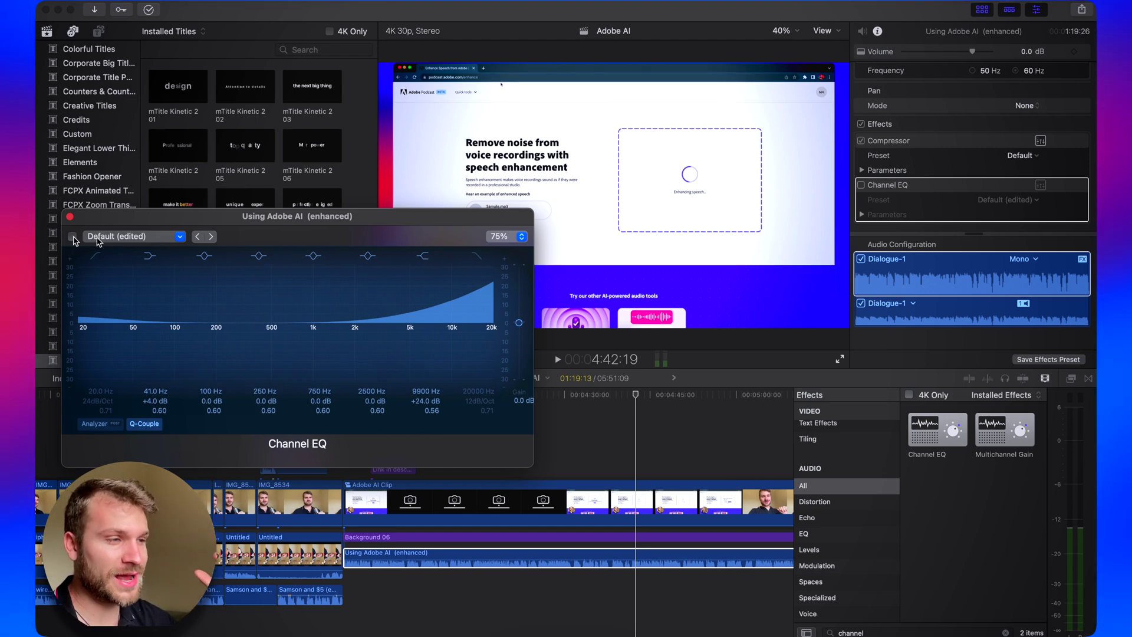
Lower the high shelf to +16.0 dB at 10600 Hz and play back the enhanced clip
left_click_drag(451, 302, 455, 309)
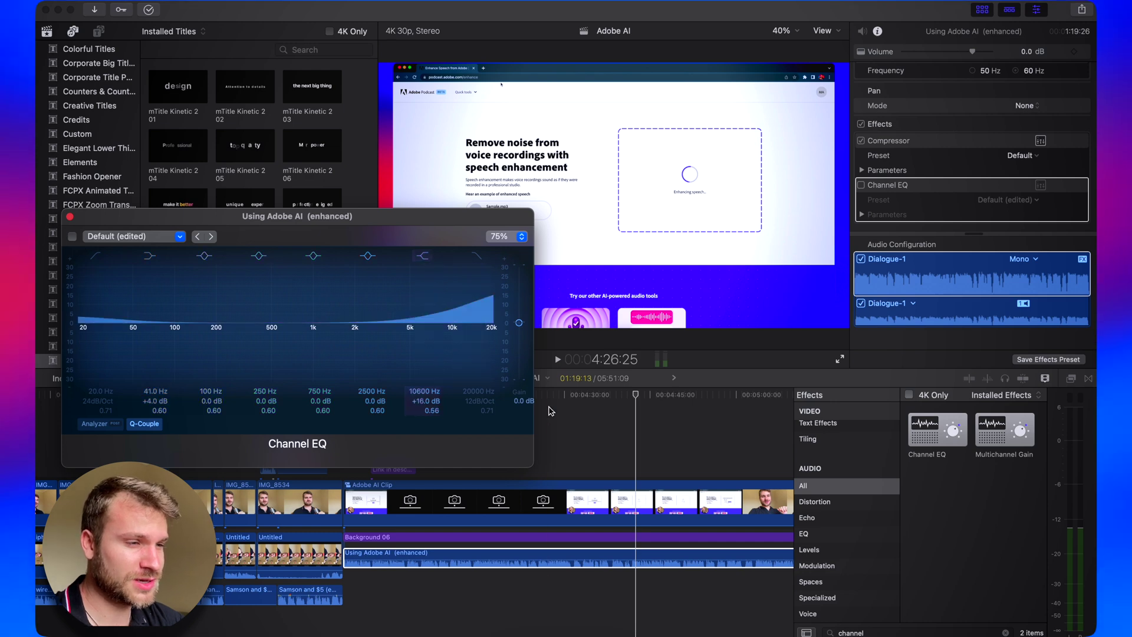
key("space")
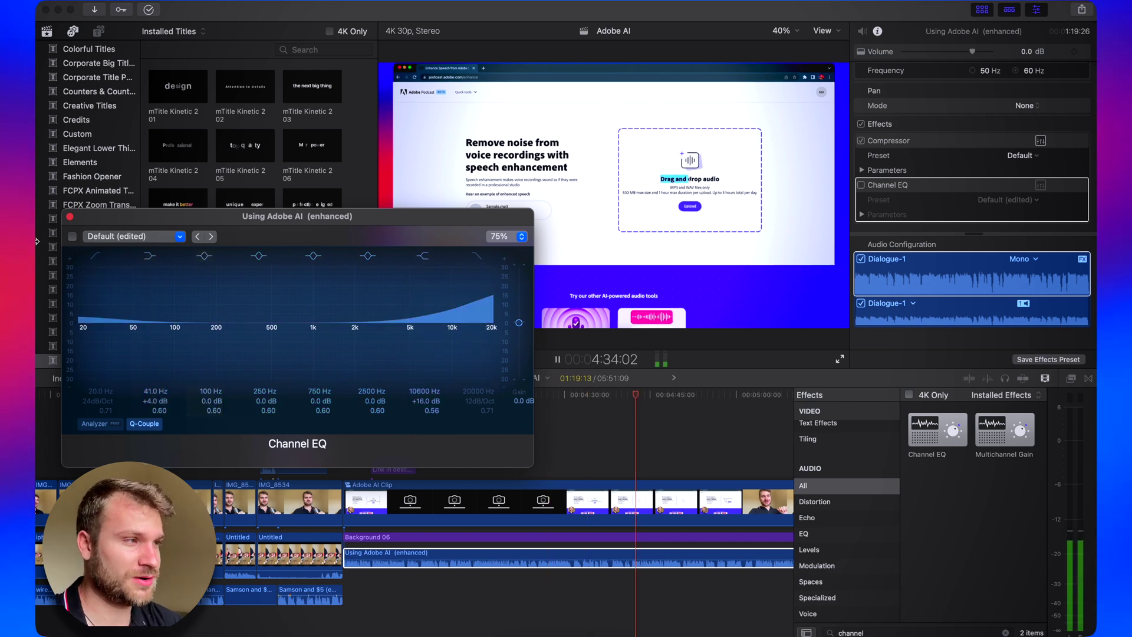